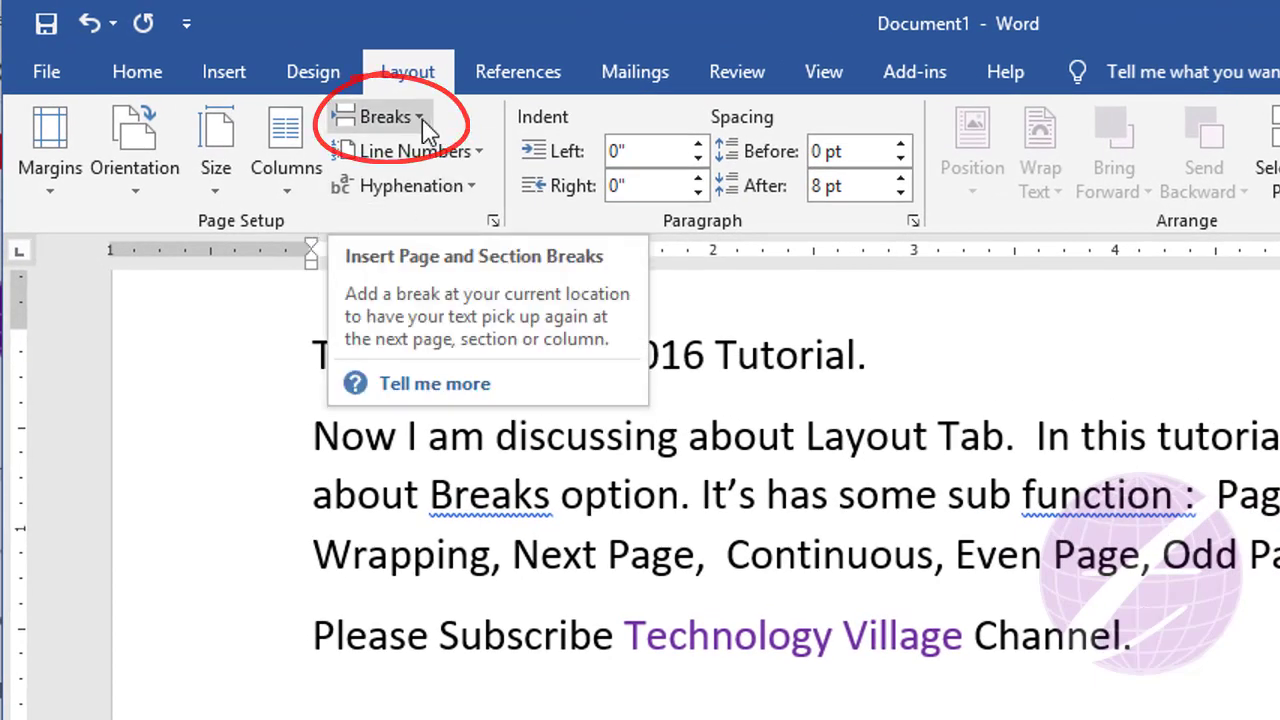
Insert a page break after the tutorial text from Layout > Breaks, starting a blank page 2
click(422, 119)
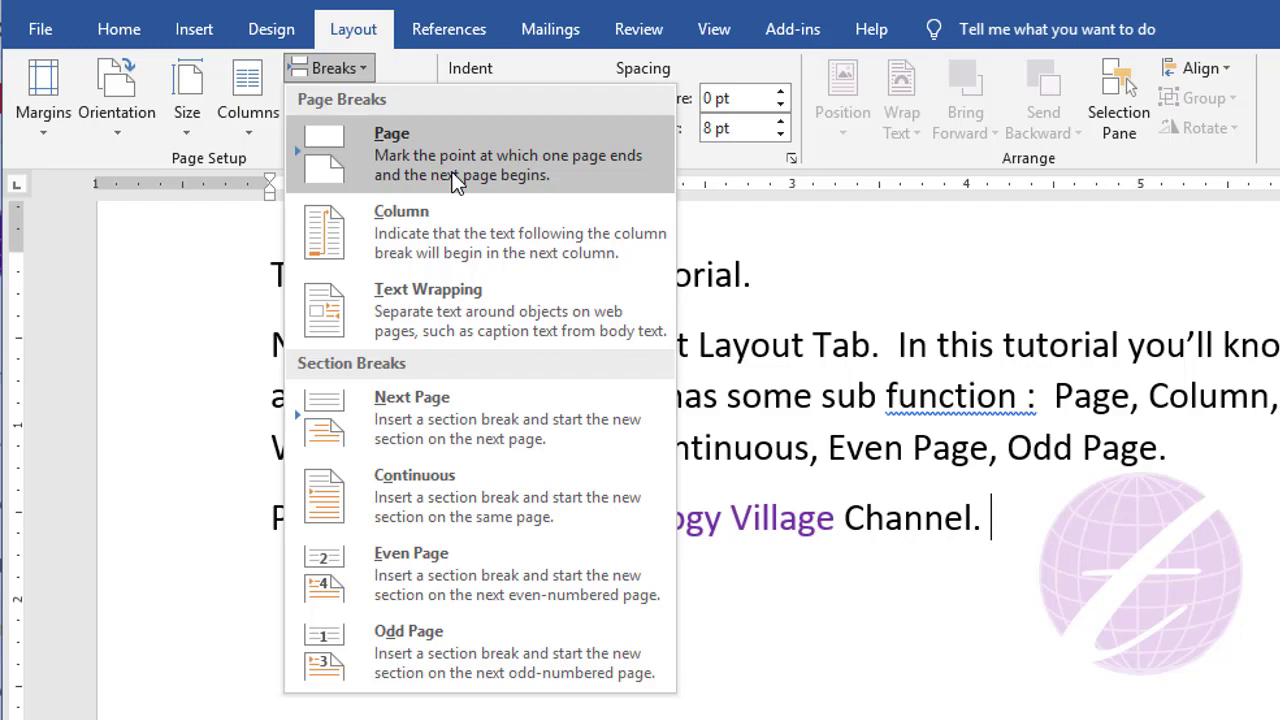
click(1057, 534)
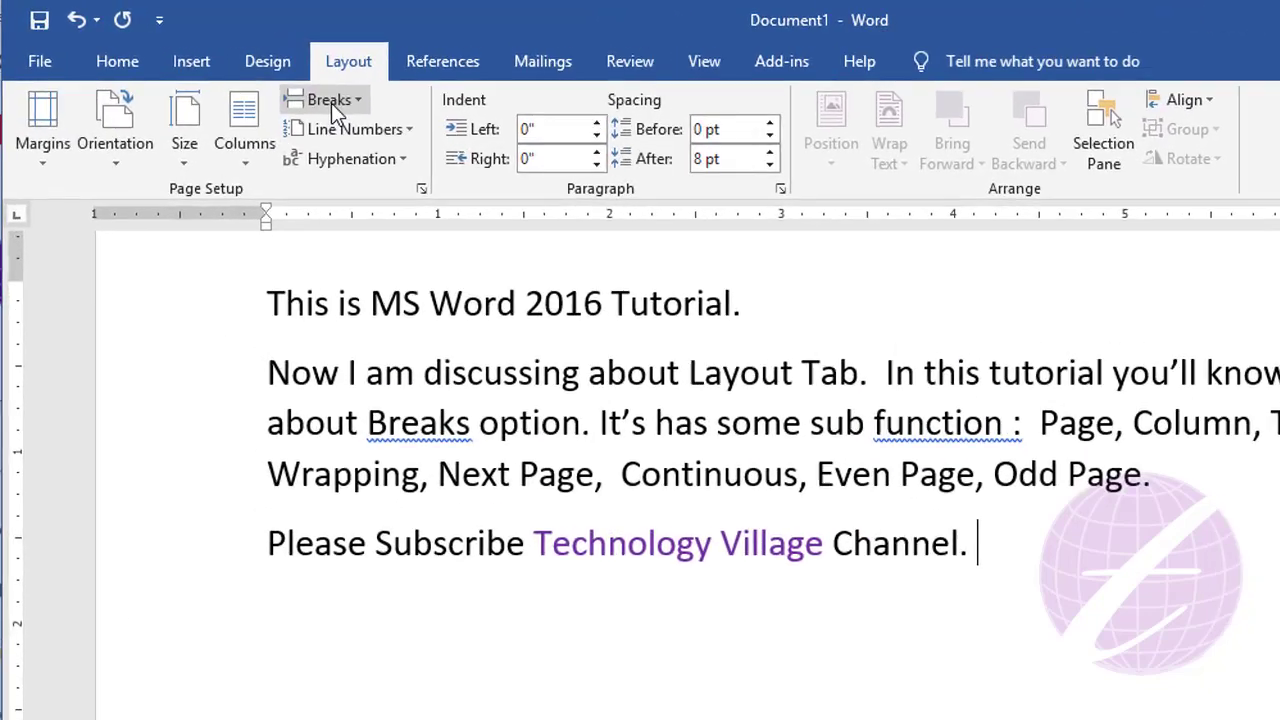
click(330, 101)
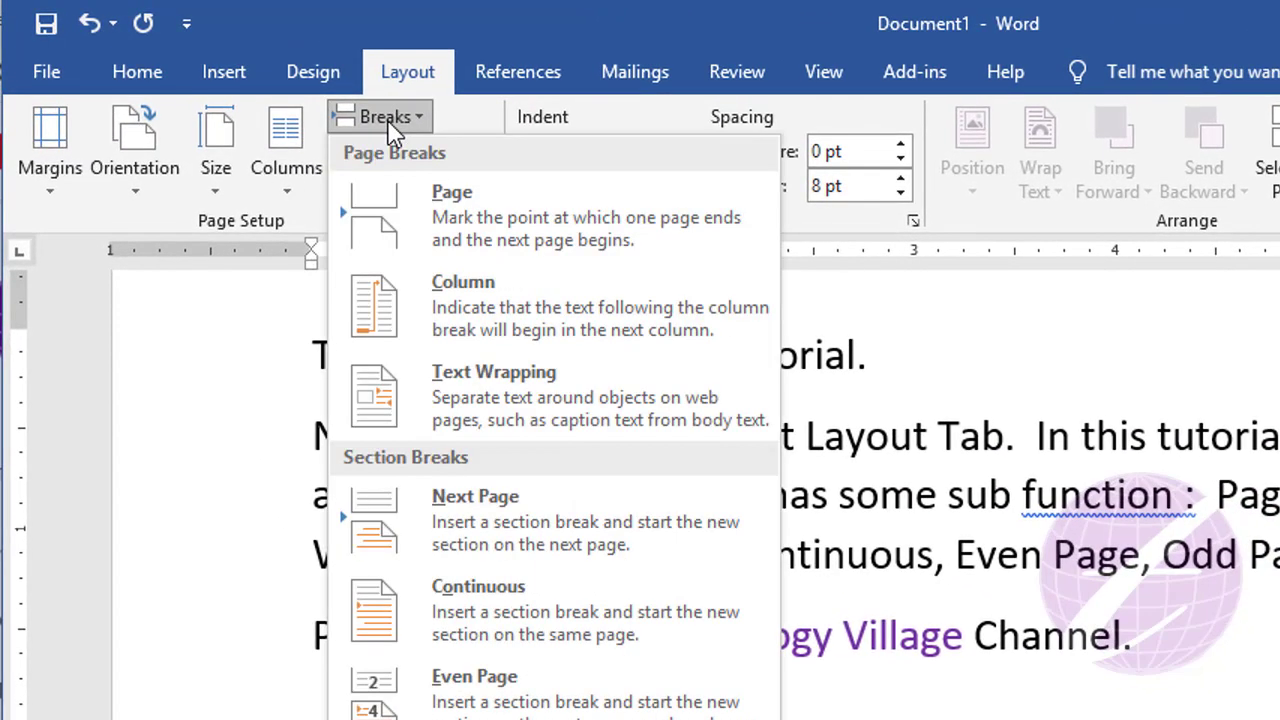
click(533, 221)
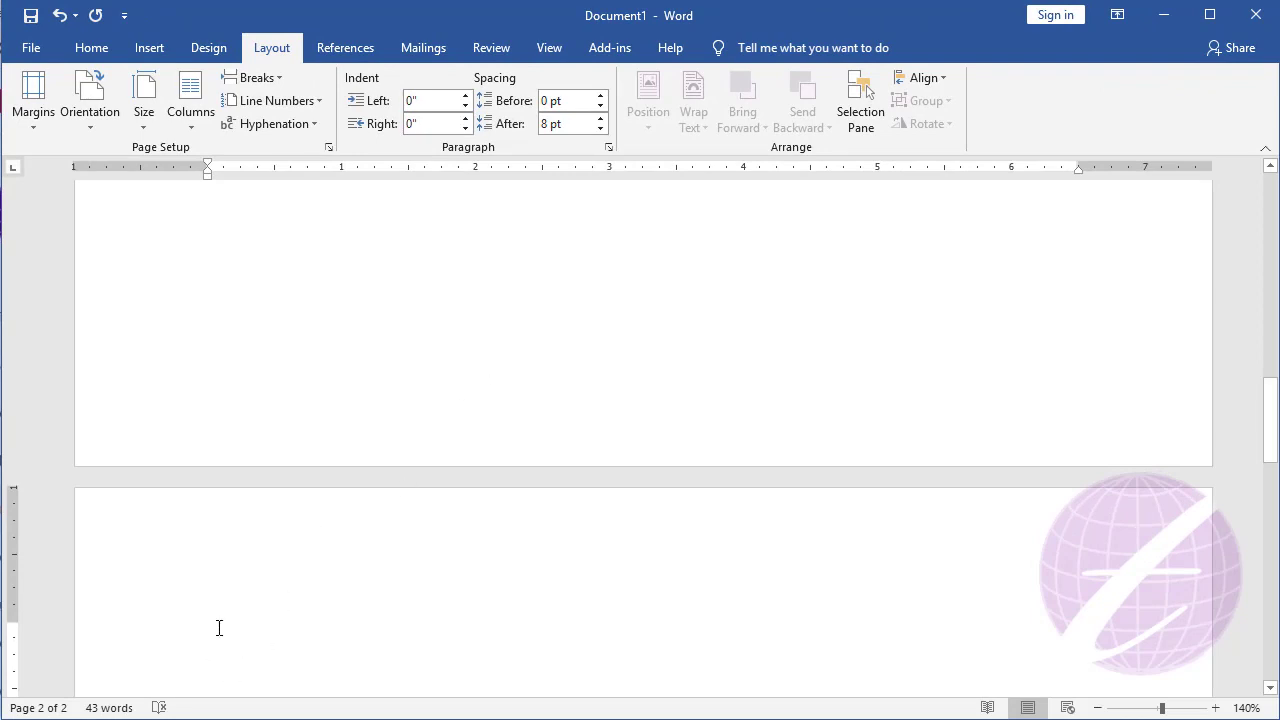
scroll(249, 580, down, 2)
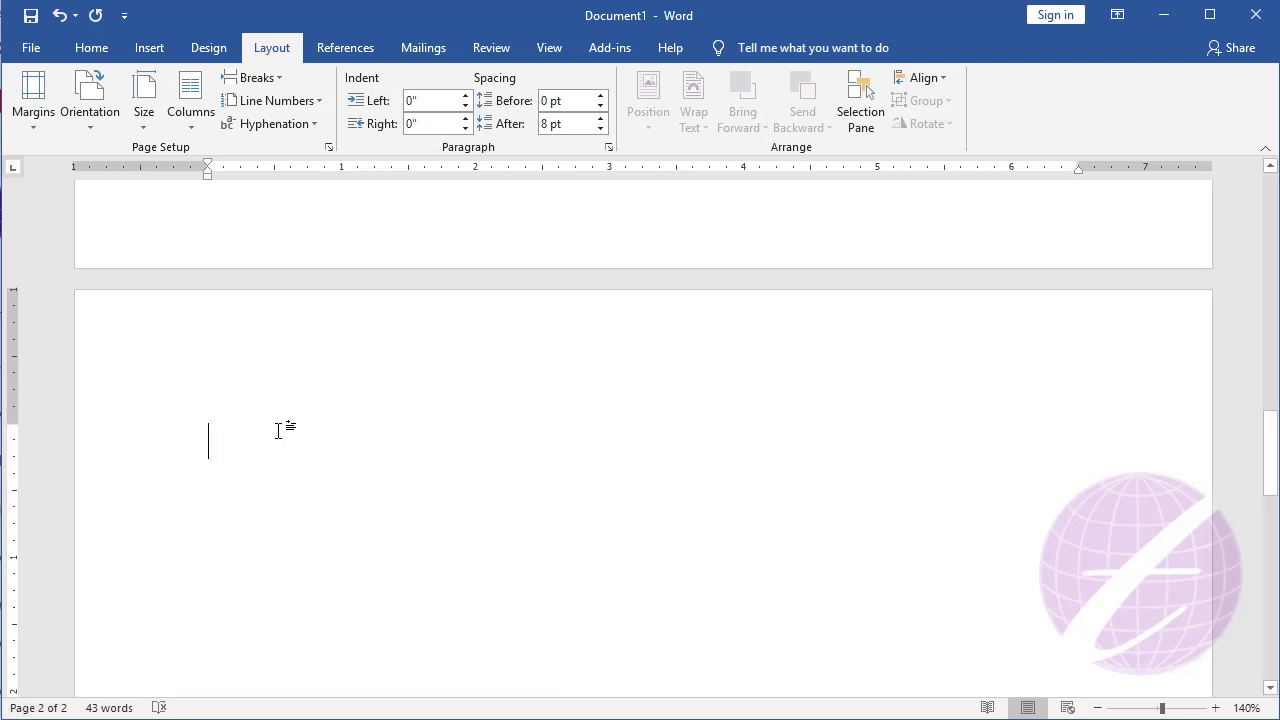
scroll(404, 500, up, 10)
scroll(404, 500, up, 3)
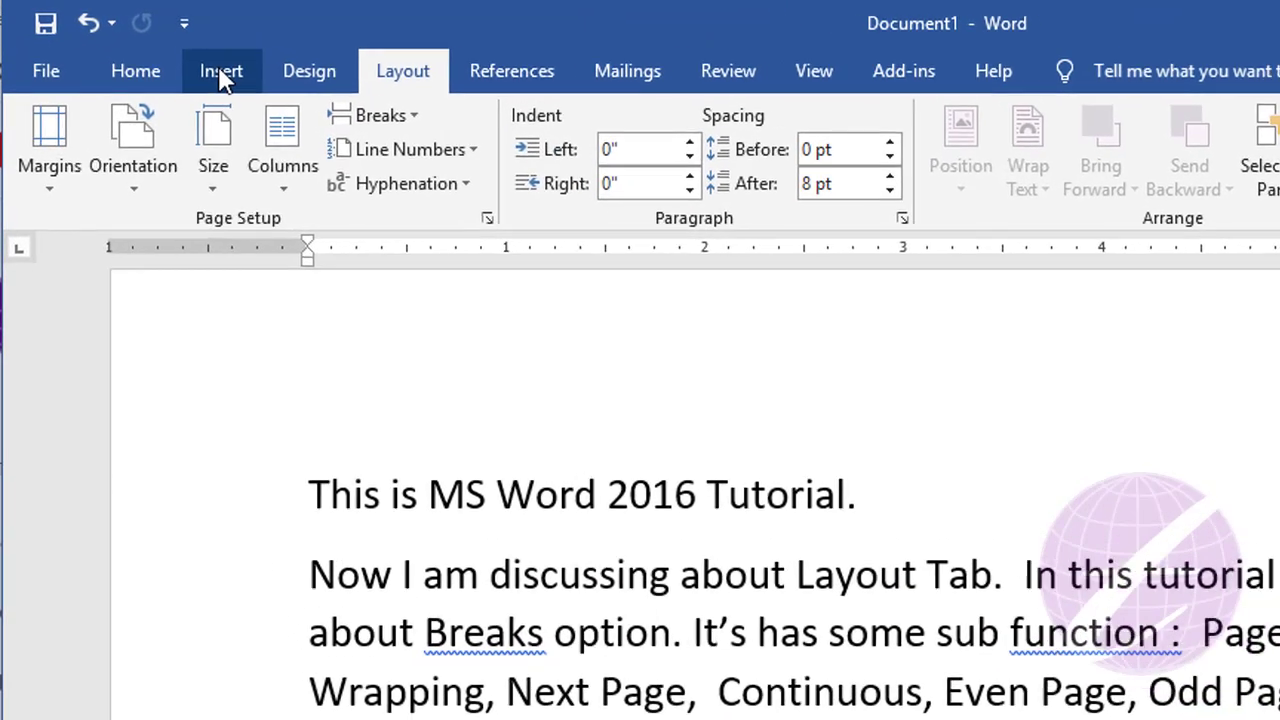
click(222, 78)
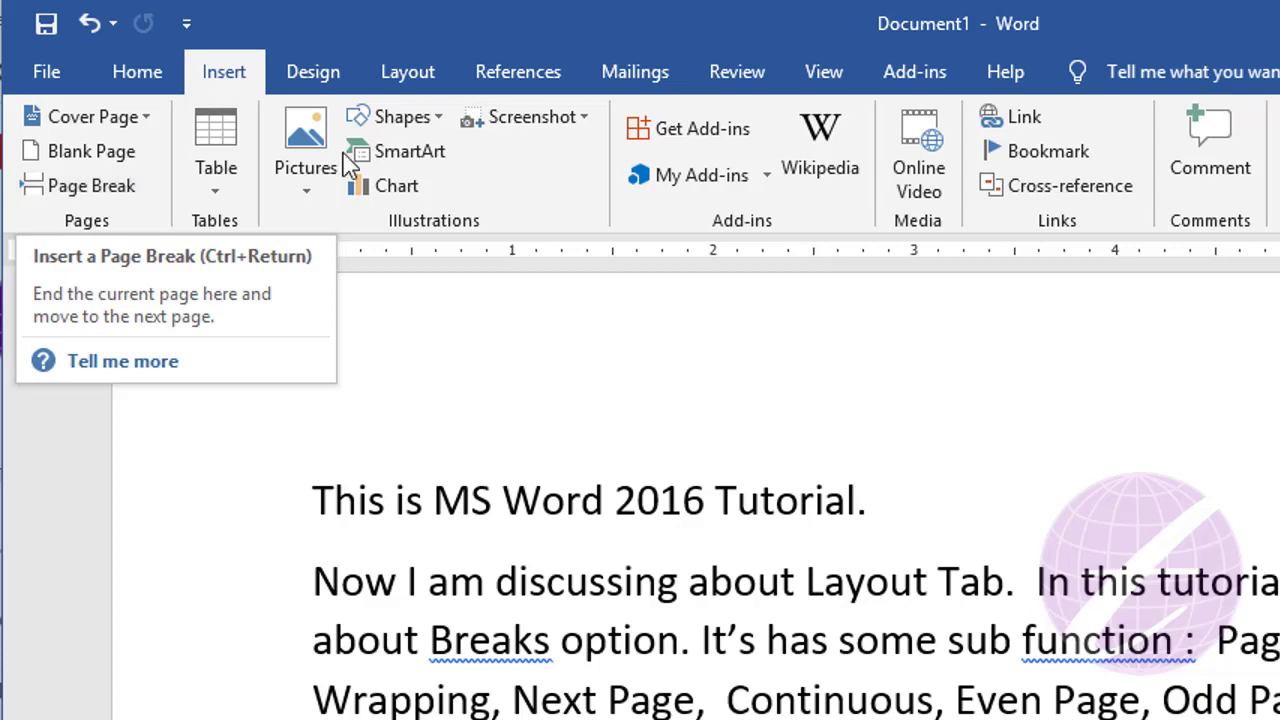
click(430, 78)
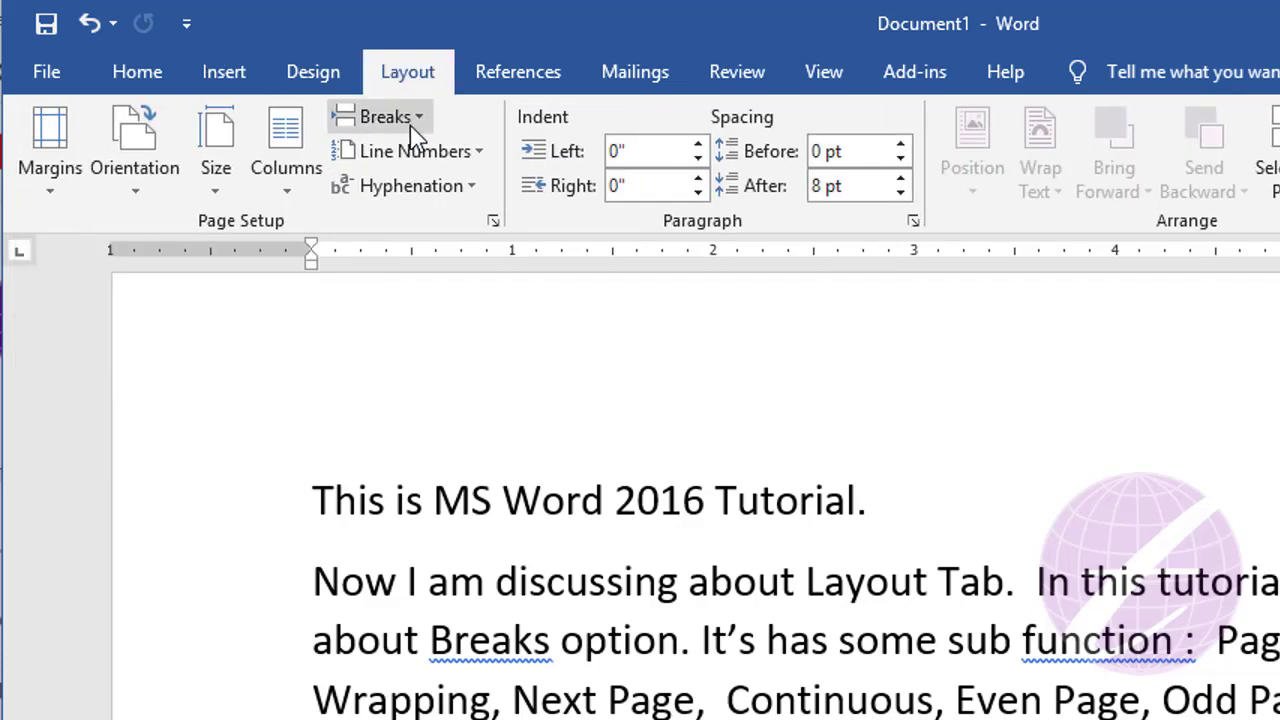
click(418, 120)
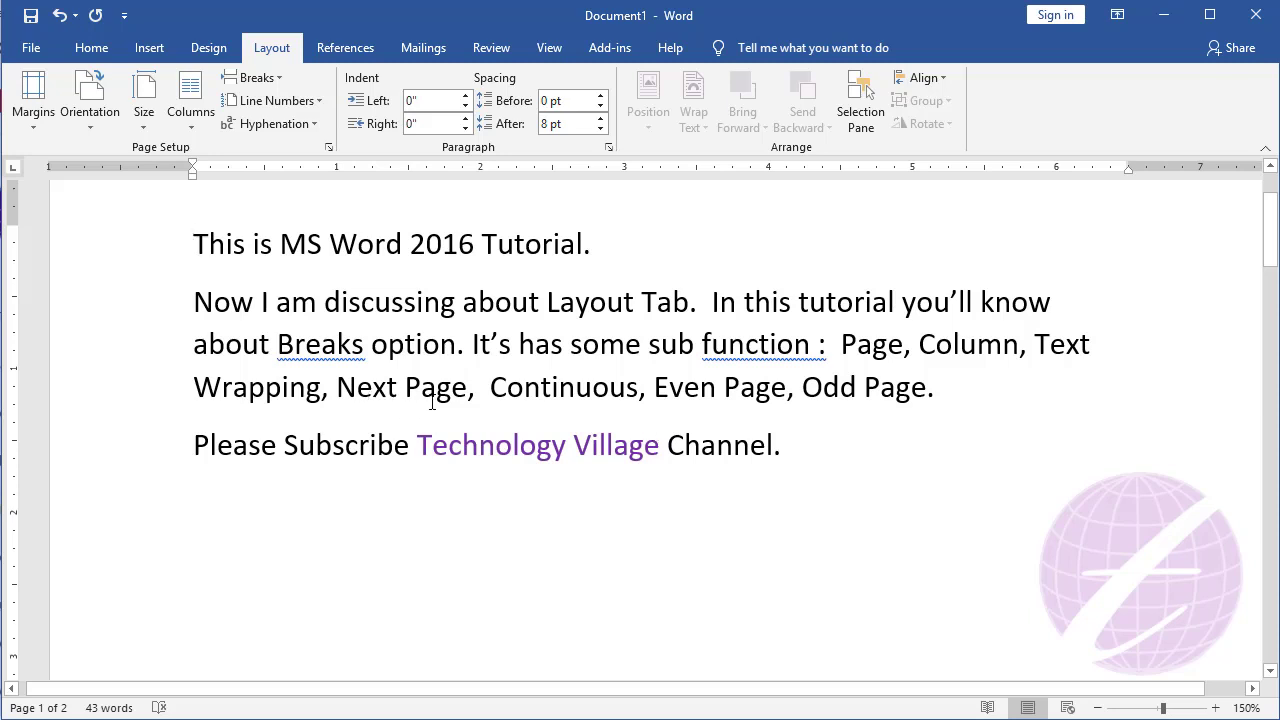
Delete the page break after 'Channel.' so the blank second page disappears
scroll(315, 552, down, 5)
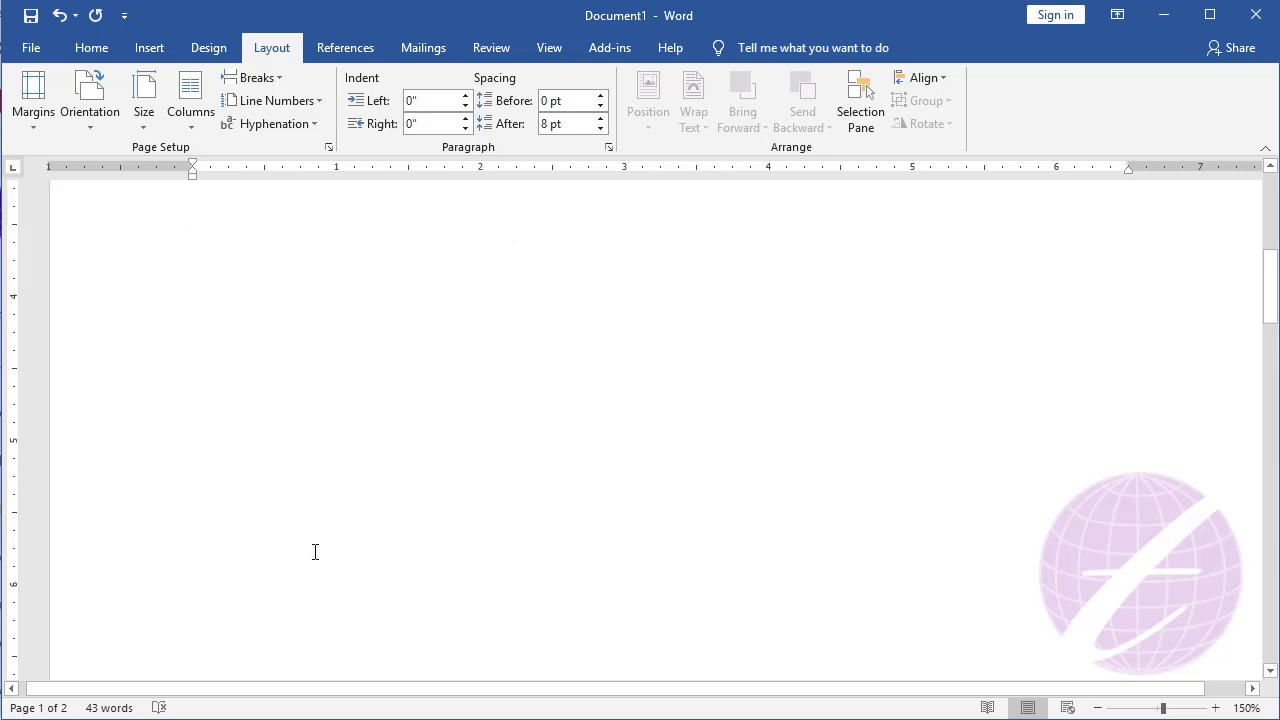
scroll(315, 555, down, 8)
scroll(313, 557, down, 3)
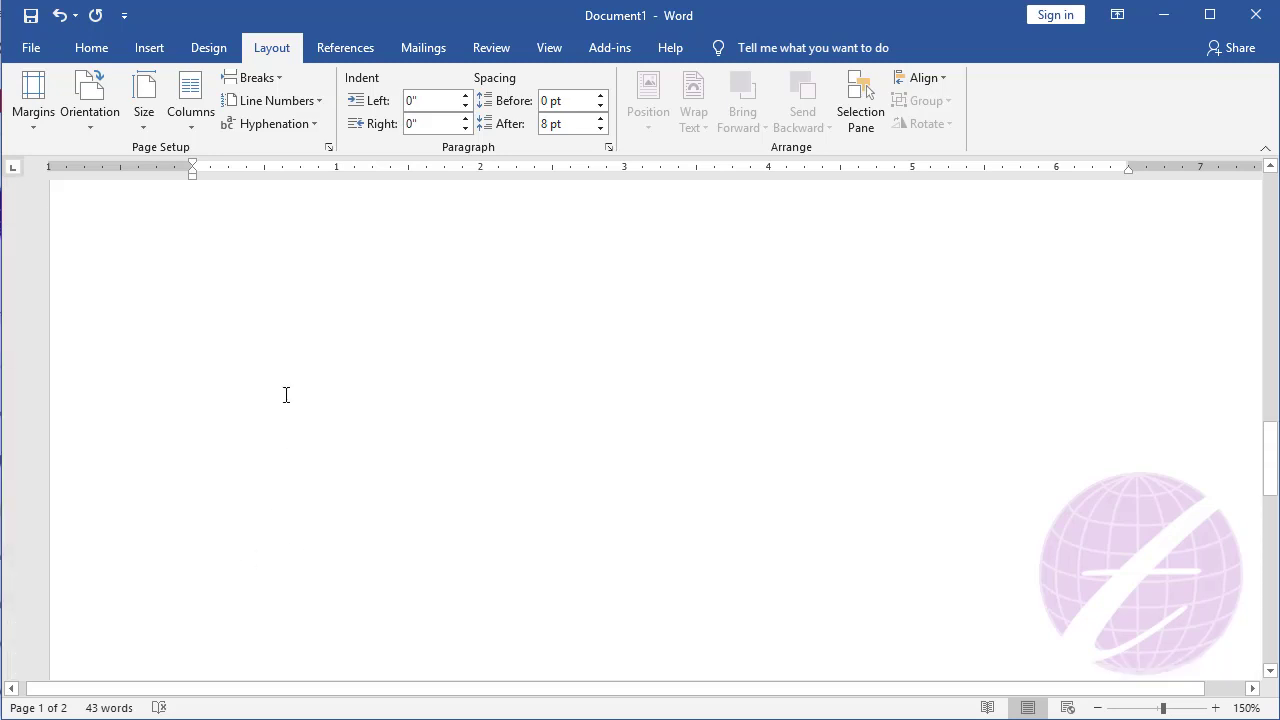
scroll(451, 511, down, 3)
ctrl+scroll(452, 511, down, 3)
ctrl+scroll(452, 511, down, 8)
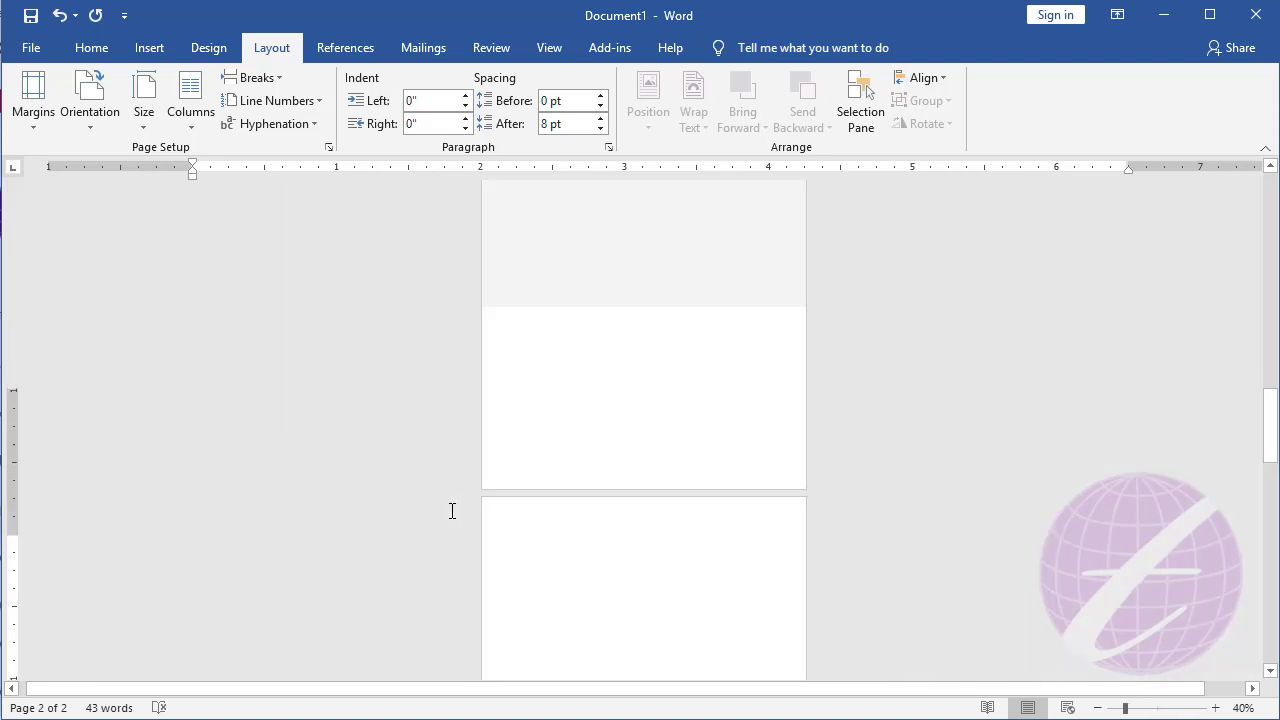
ctrl+scroll(554, 451, up, 3)
ctrl+scroll(546, 443, up, 3)
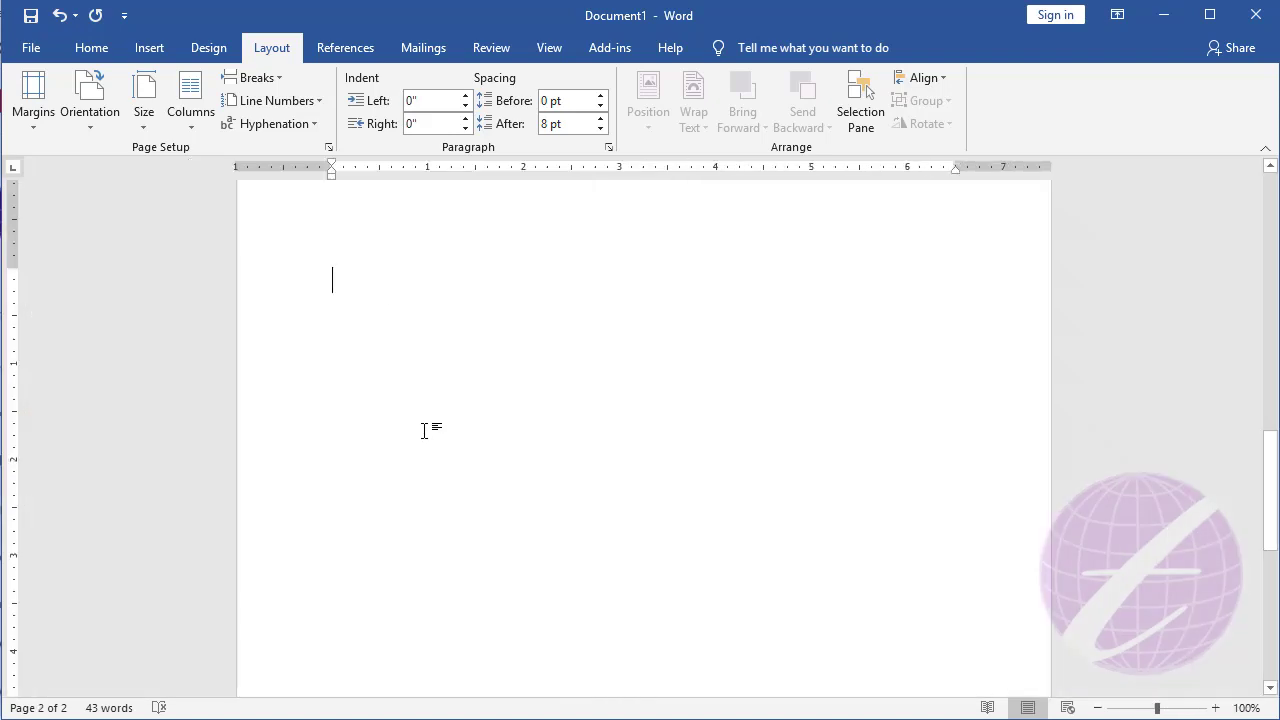
scroll(557, 423, up, 2)
scroll(558, 423, up, 5)
scroll(558, 423, up, 5)
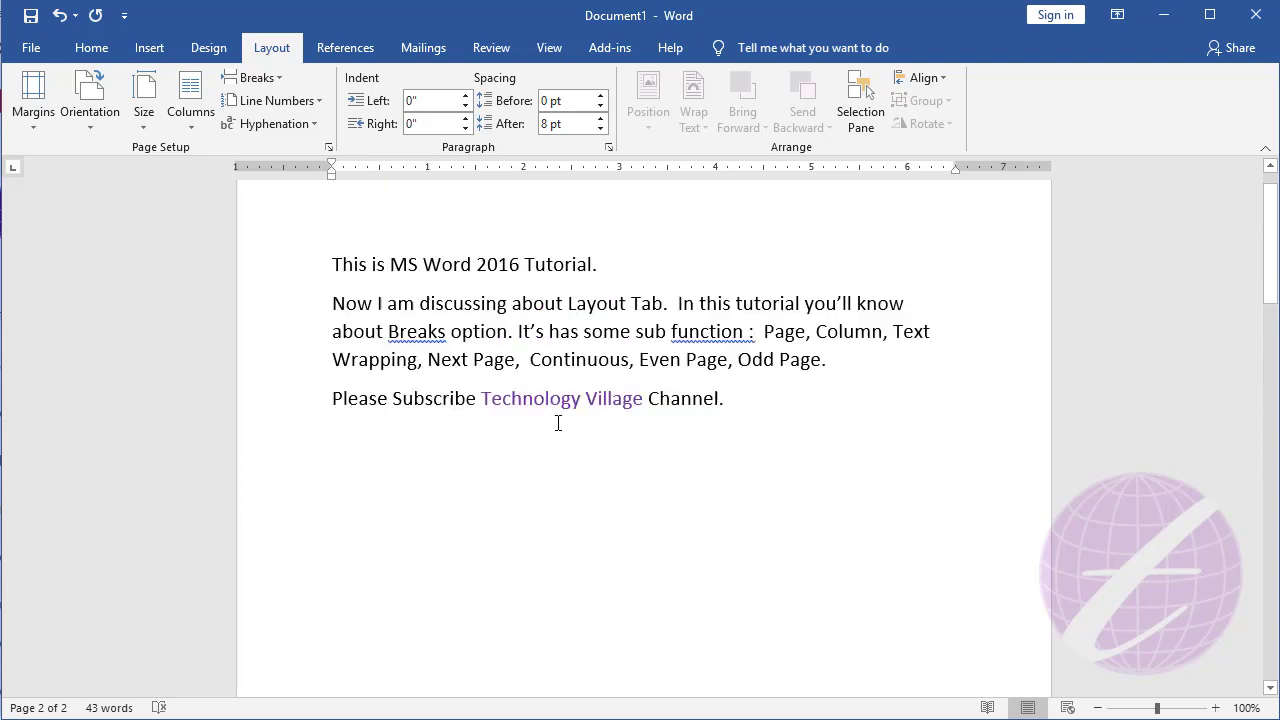
scroll(558, 423, up, 1)
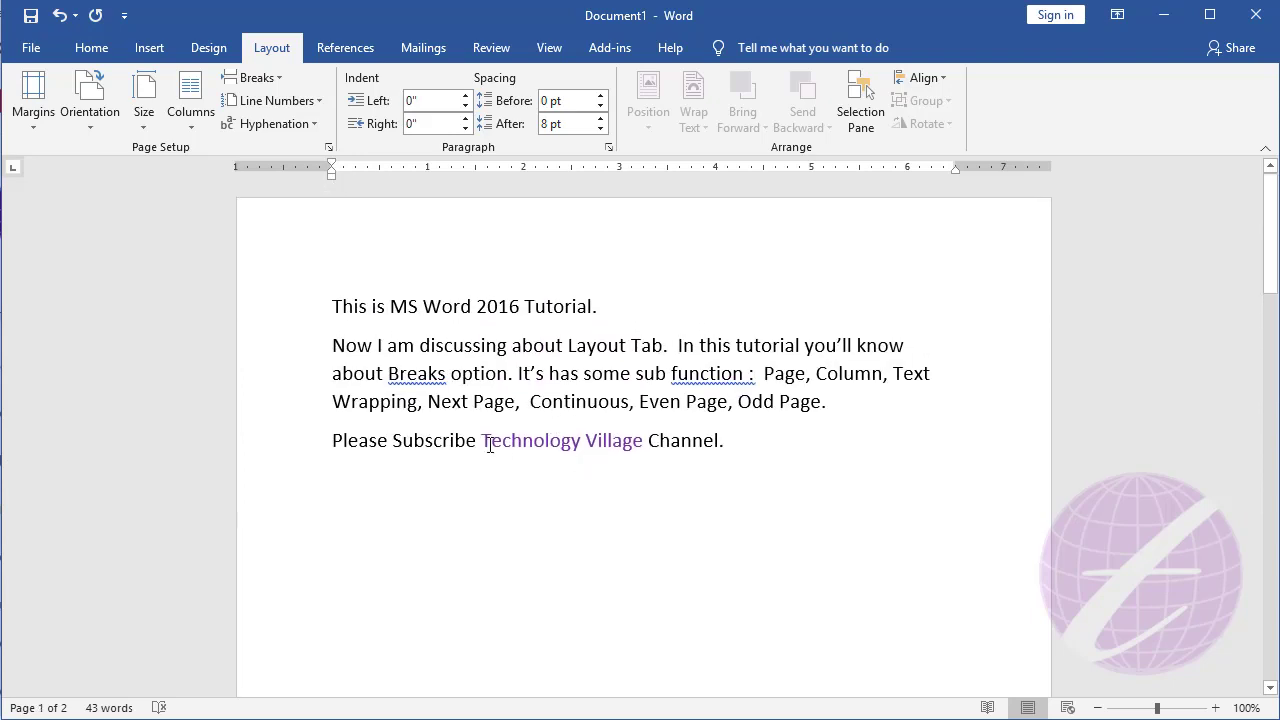
click(726, 446)
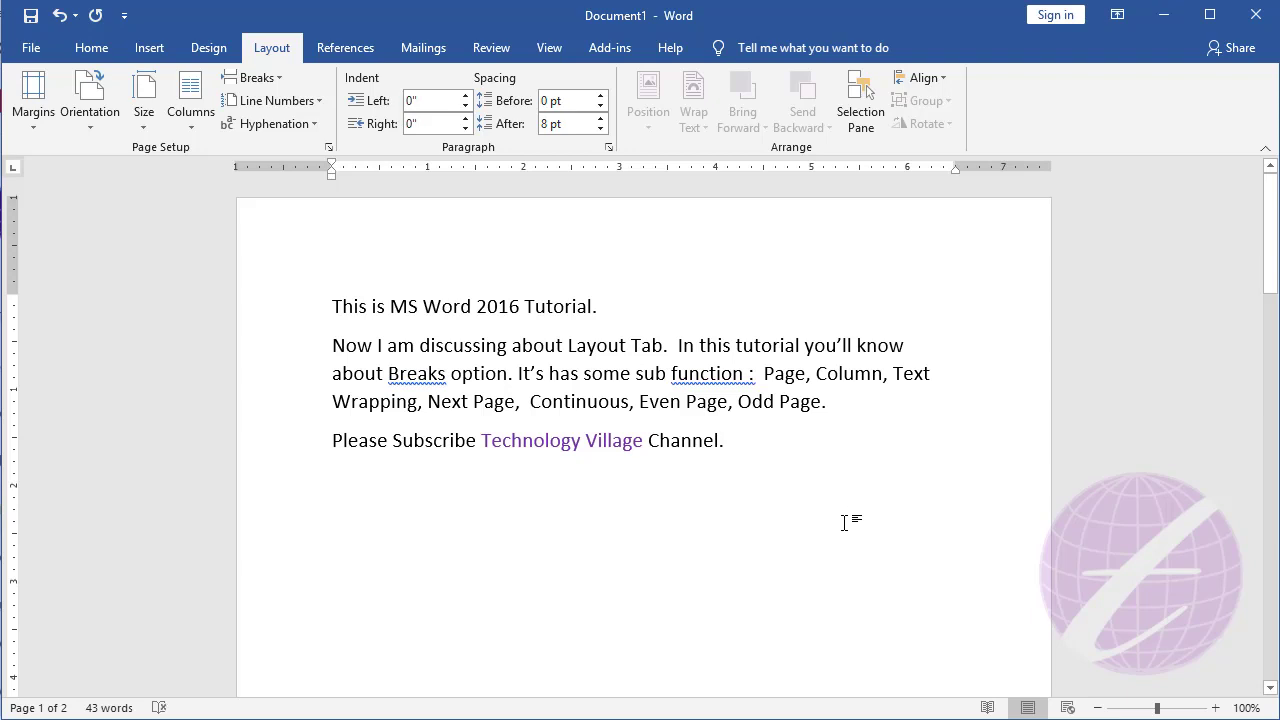
scroll(844, 522, down, 1)
scroll(844, 522, down, 1)
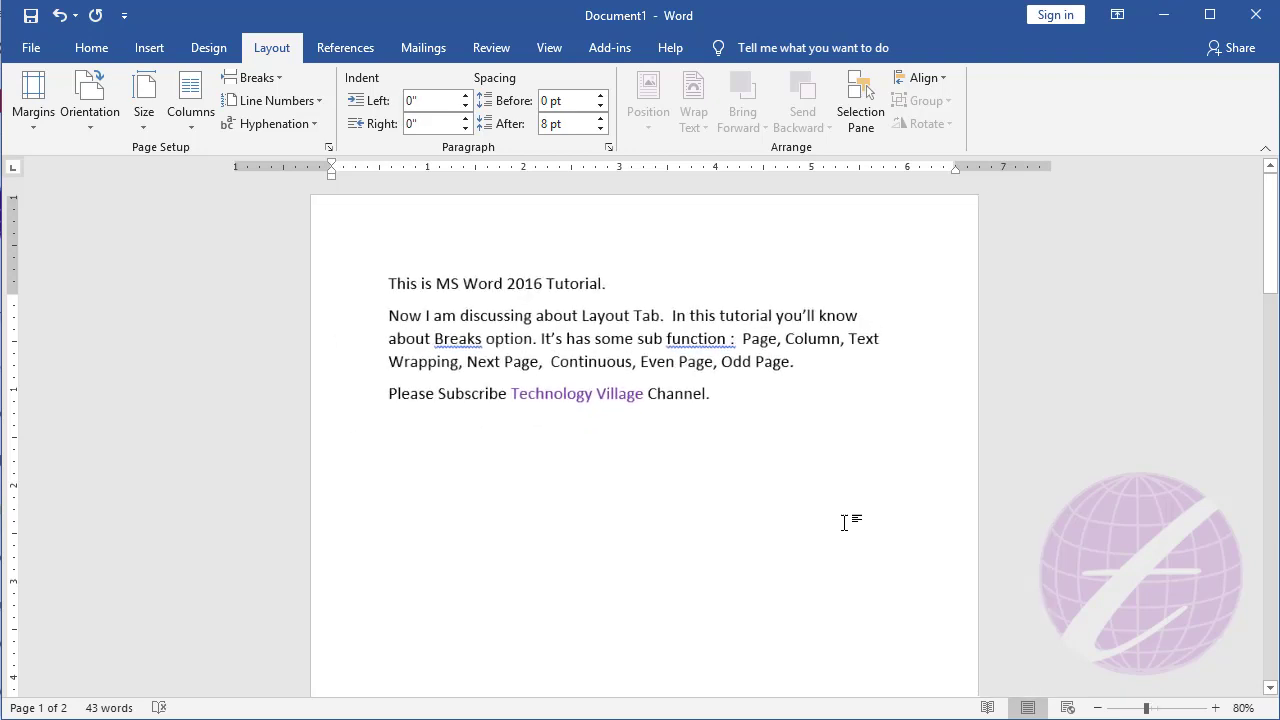
scroll(844, 522, down, 1)
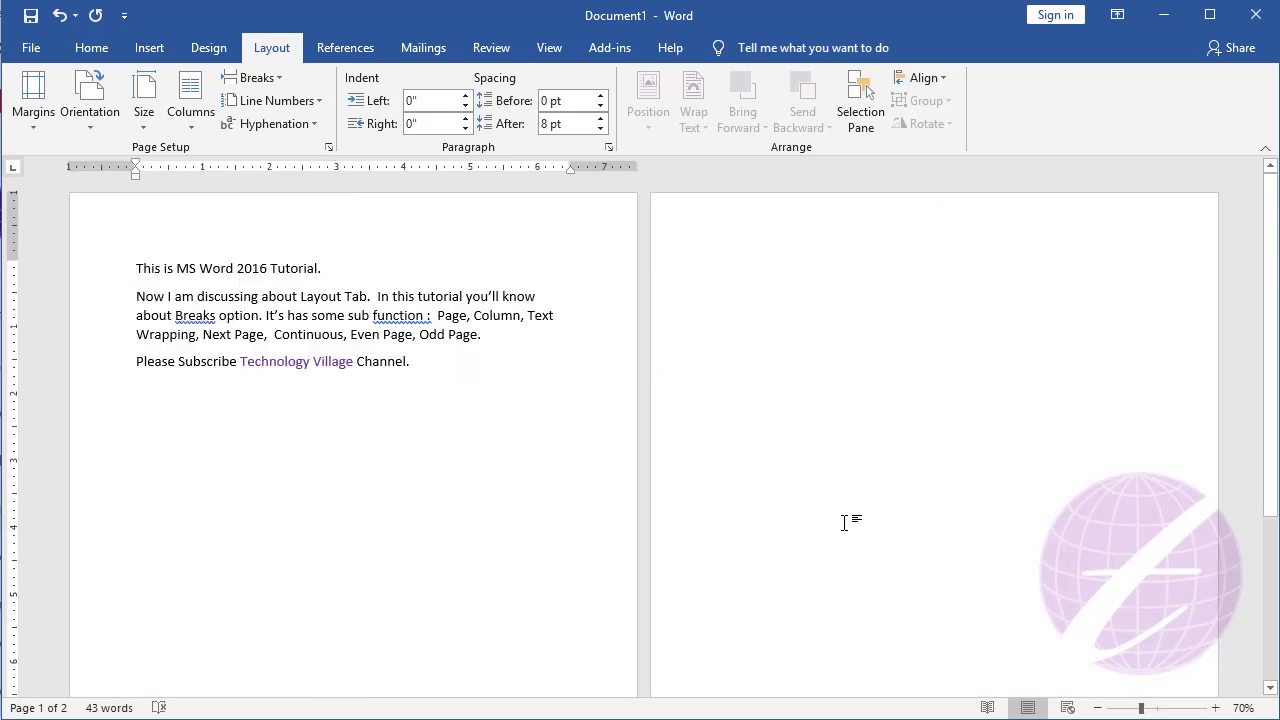
key(Delete)
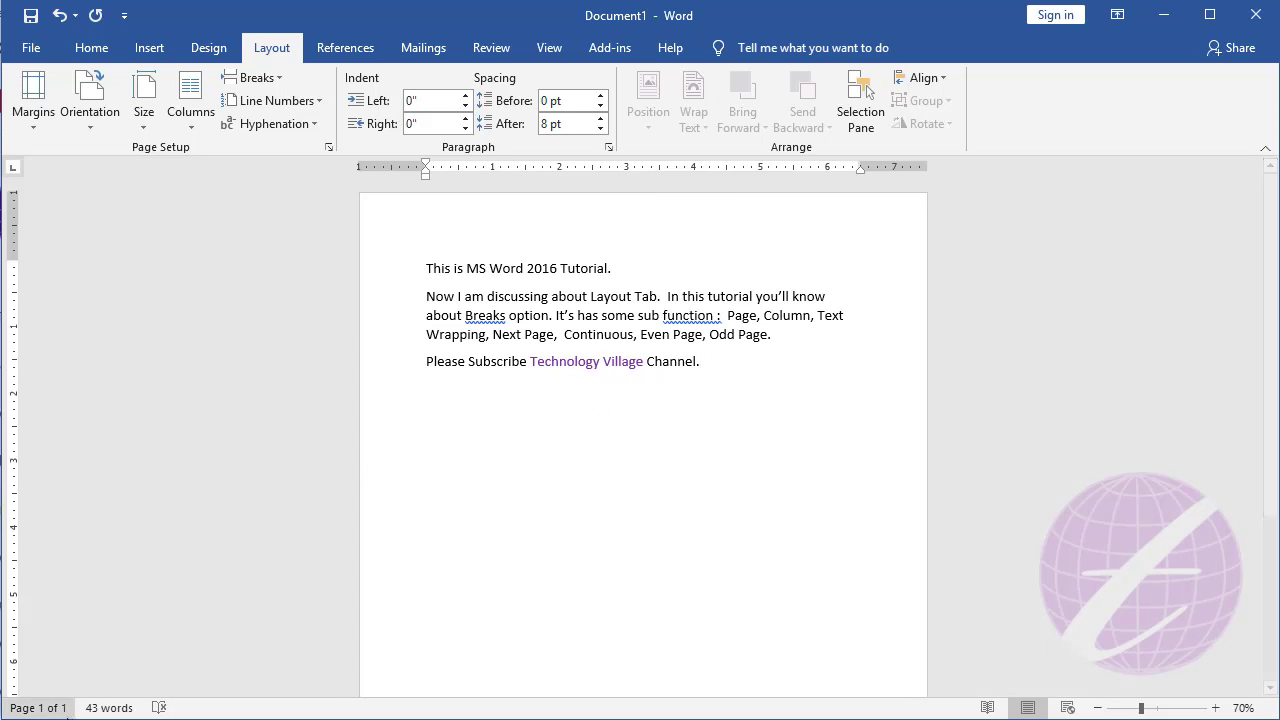
ctrl+scroll(684, 337, up, 1)
ctrl+scroll(660, 368, up, 1)
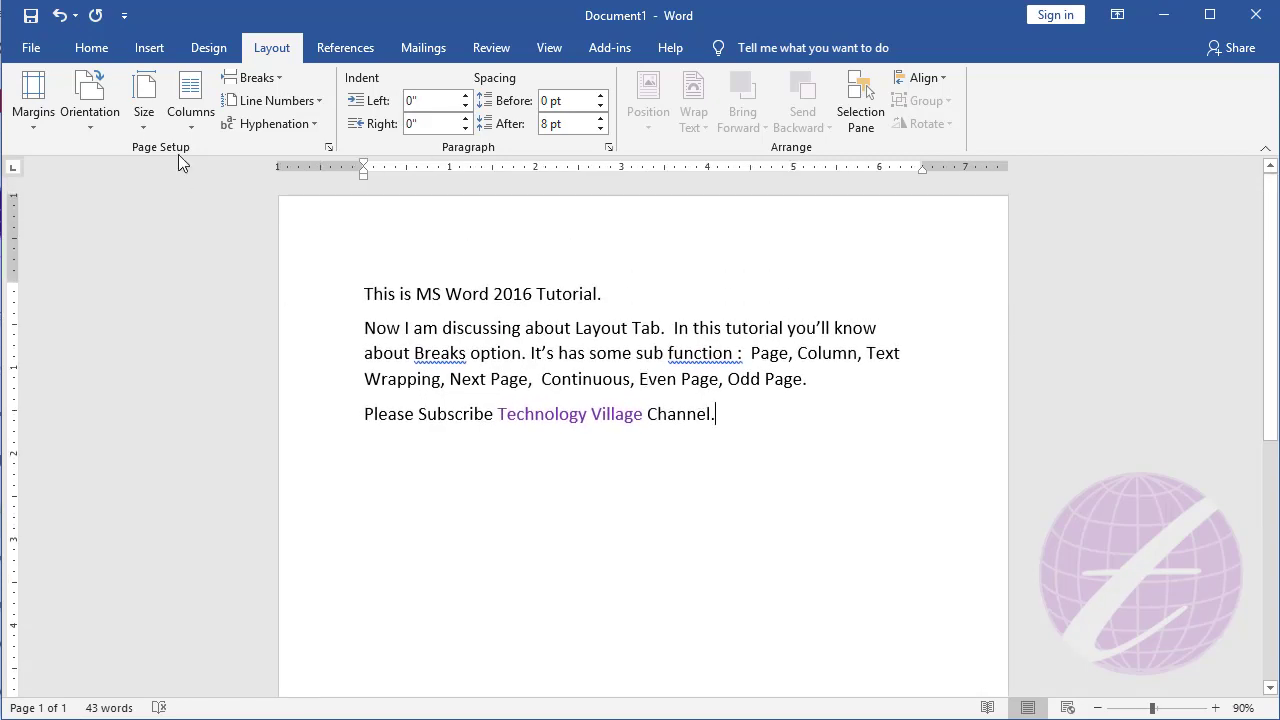
Set the tutorial text to Two columns, then add and remove empty lines after 'Channel.'
click(194, 124)
click(222, 203)
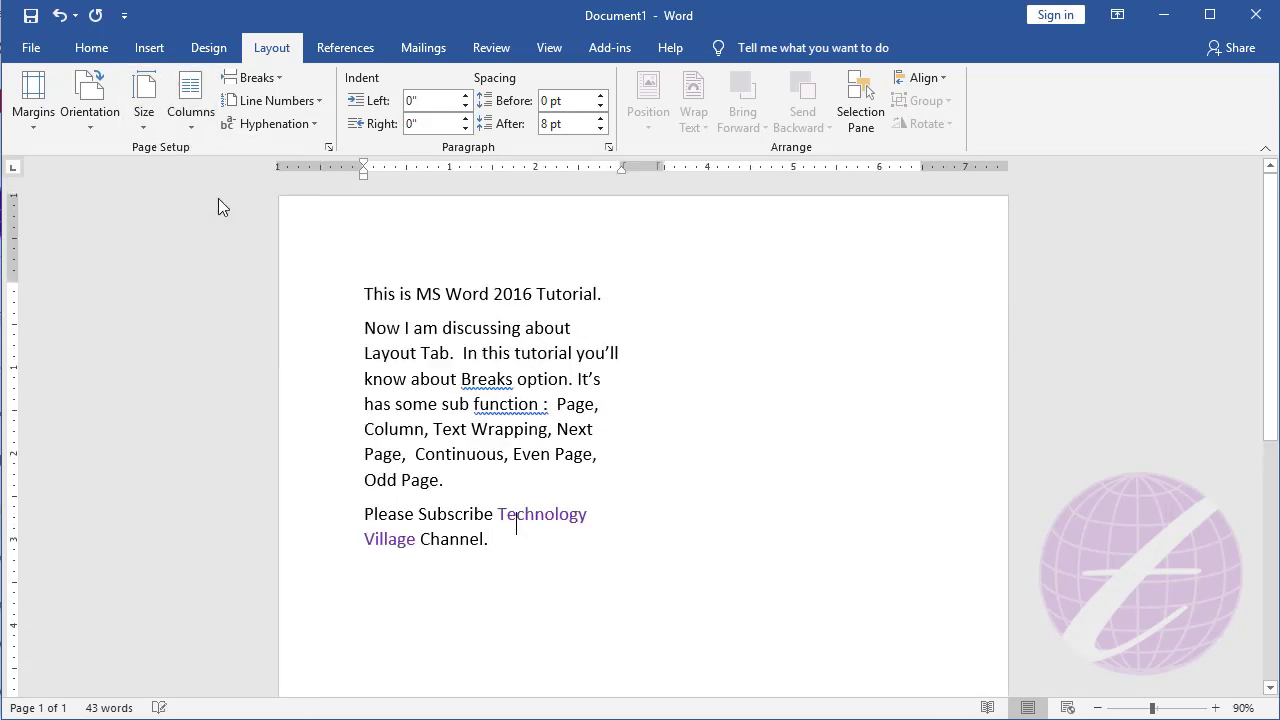
click(508, 545)
key(Return)
key(Return)
key(Return)
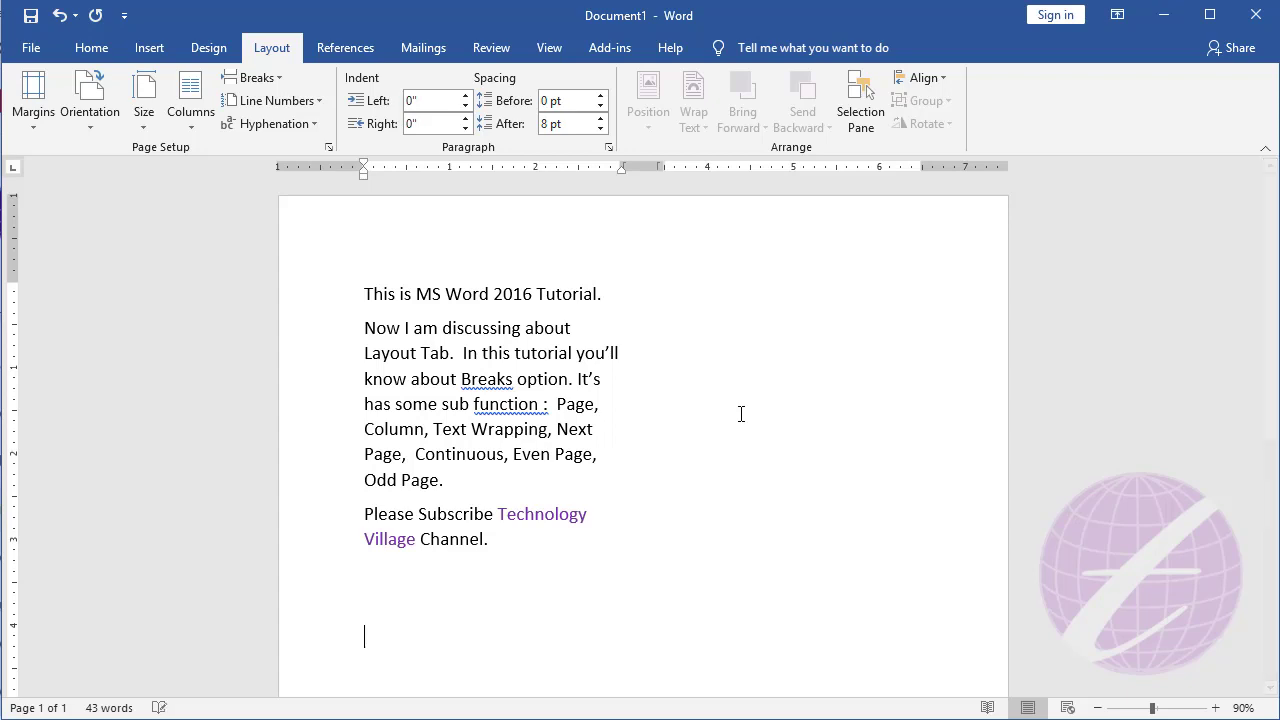
key(Return)
key(Return)
key(Return)
key(Return)
key(Return)
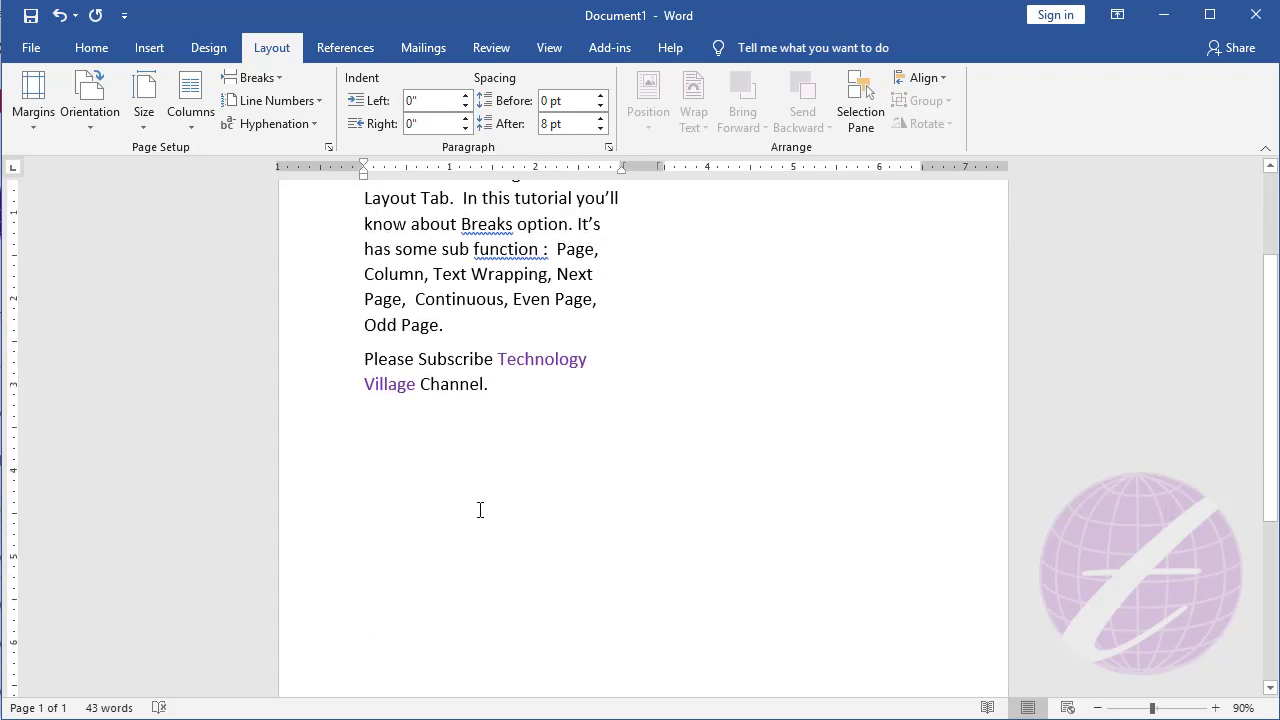
shift+click(383, 420)
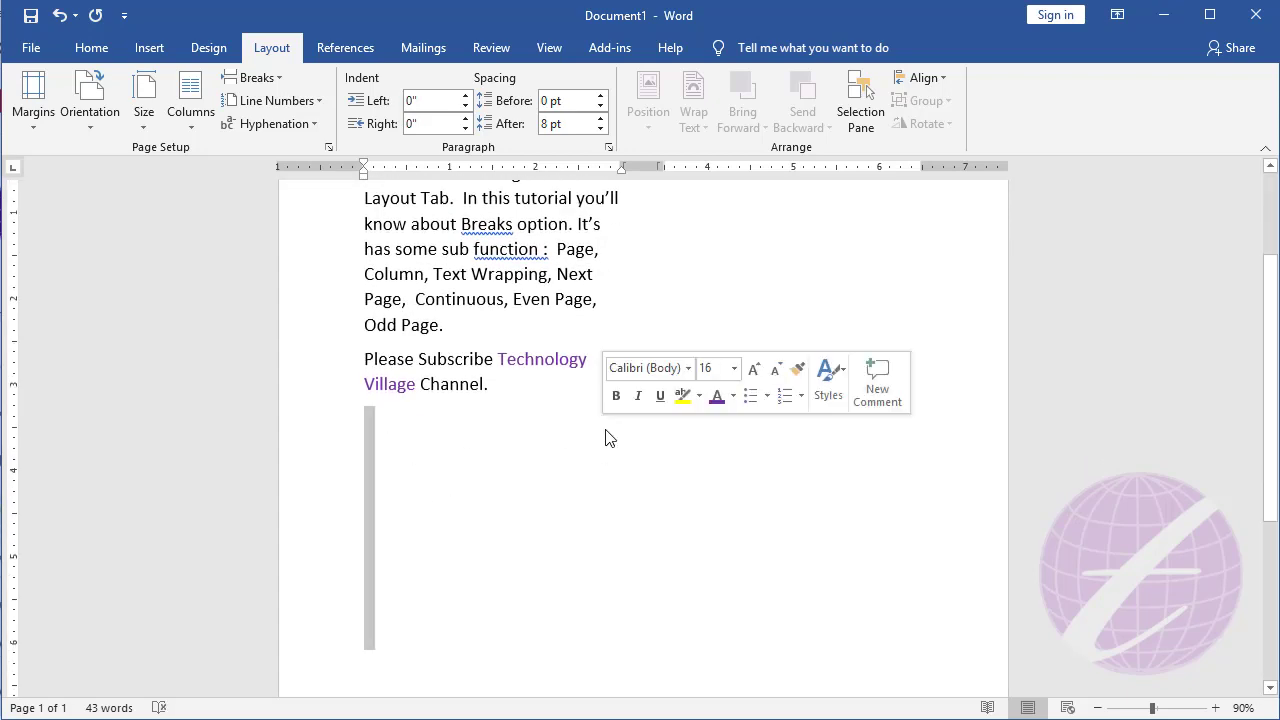
key(Delete)
scroll(603, 437, up, 3)
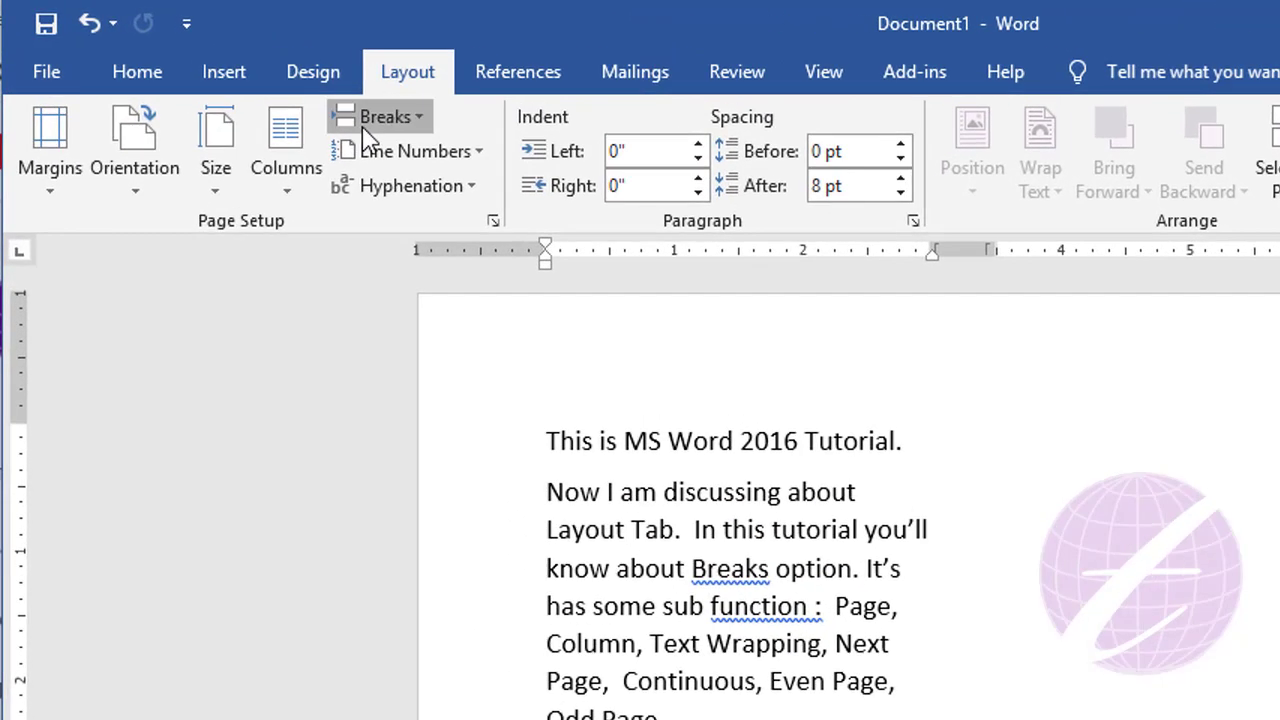
click(245, 80)
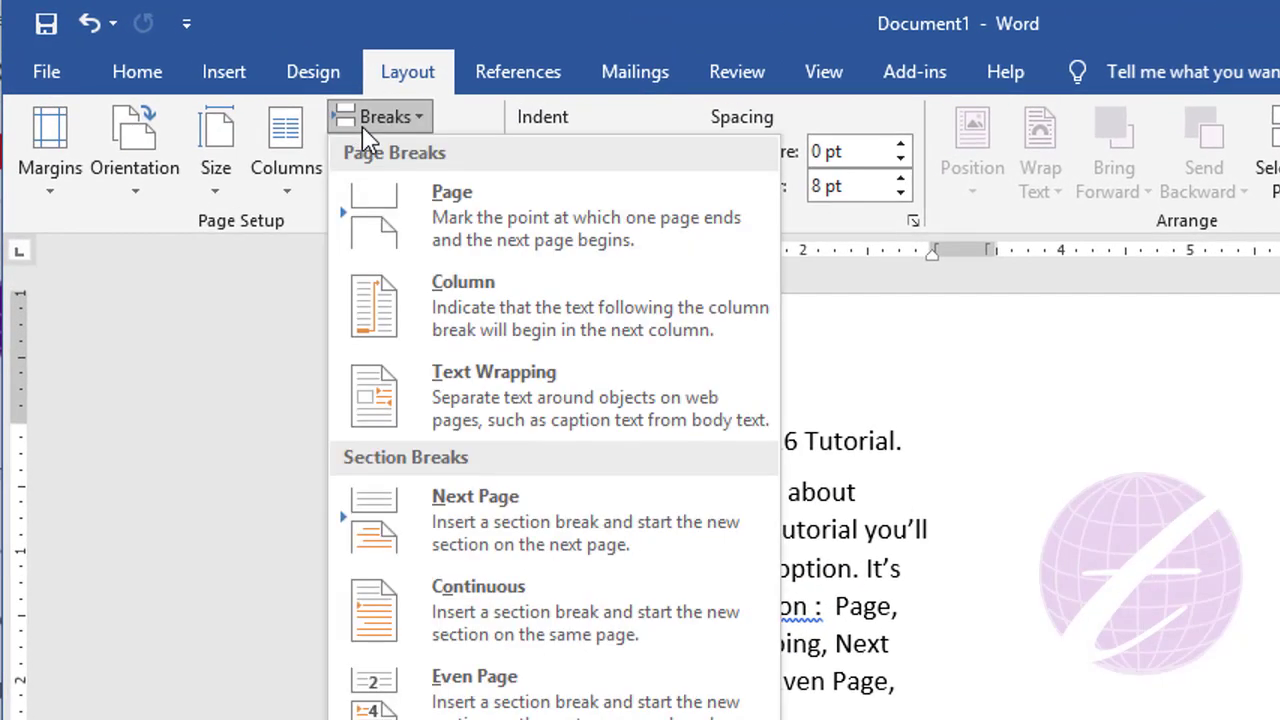
click(497, 323)
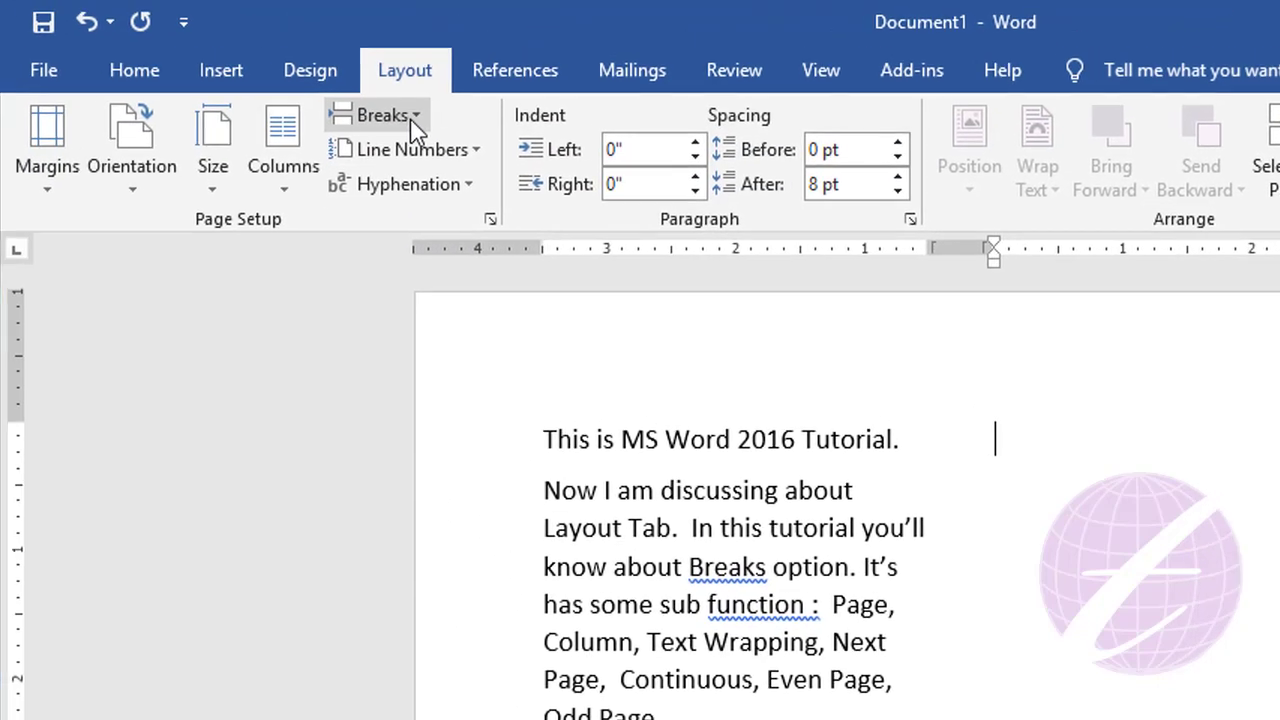
click(416, 118)
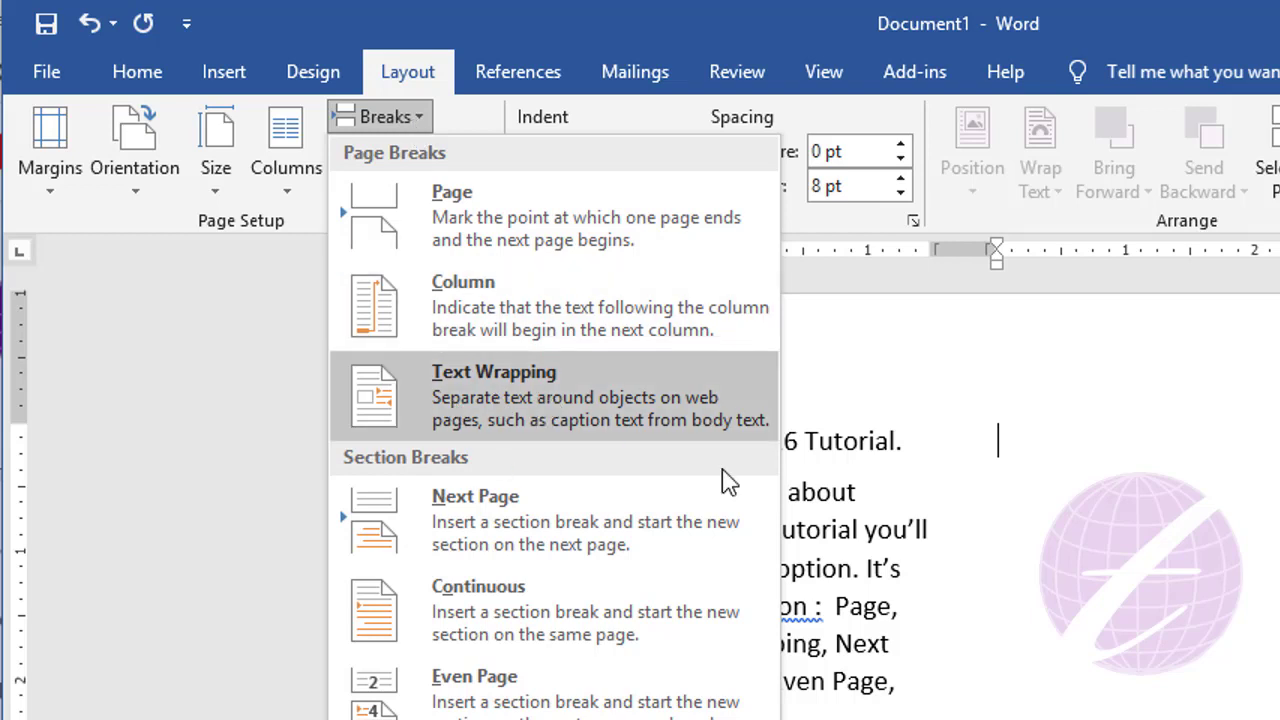
key(Escape)
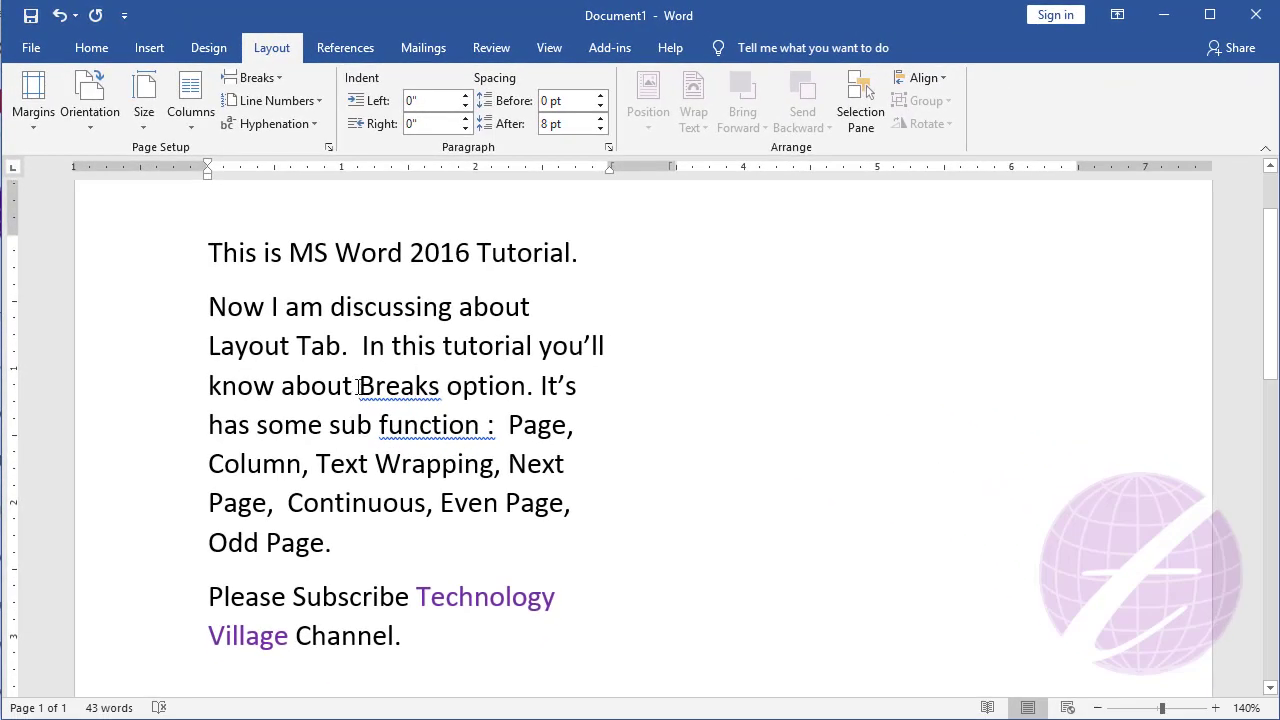
click(356, 386)
key(Return)
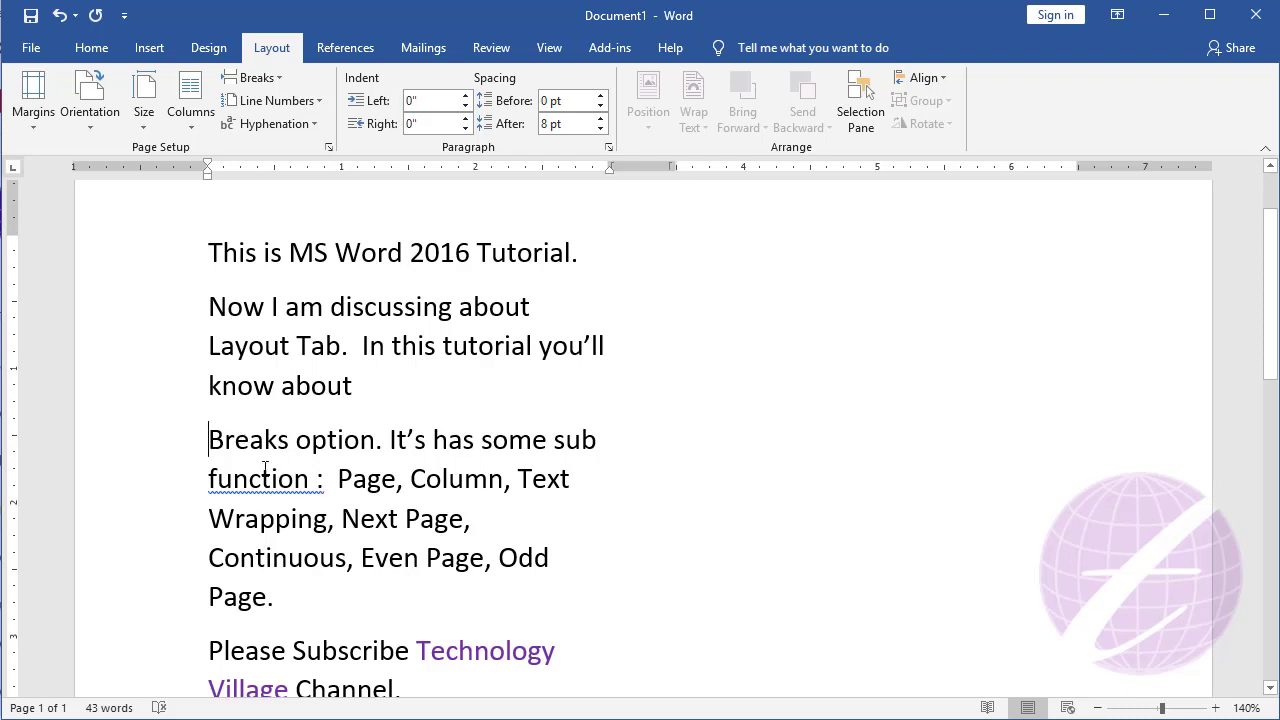
click(265, 345)
click(208, 440)
key(BackSpace)
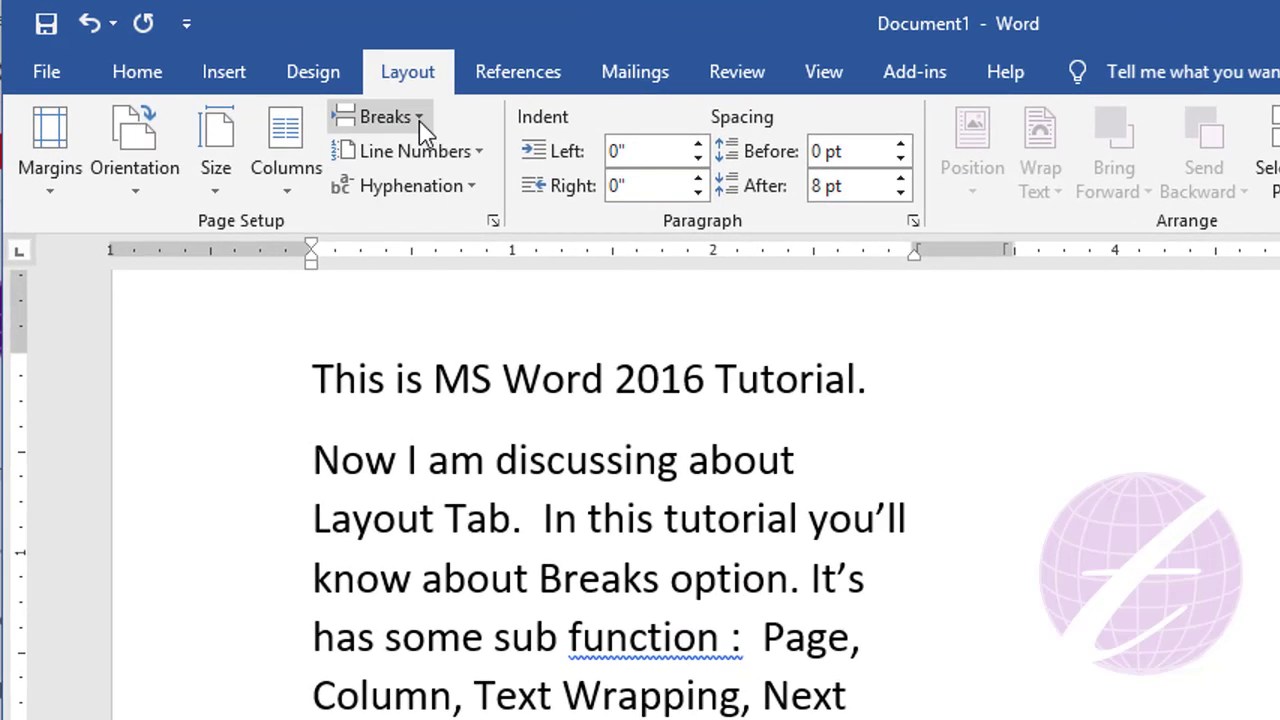
click(372, 106)
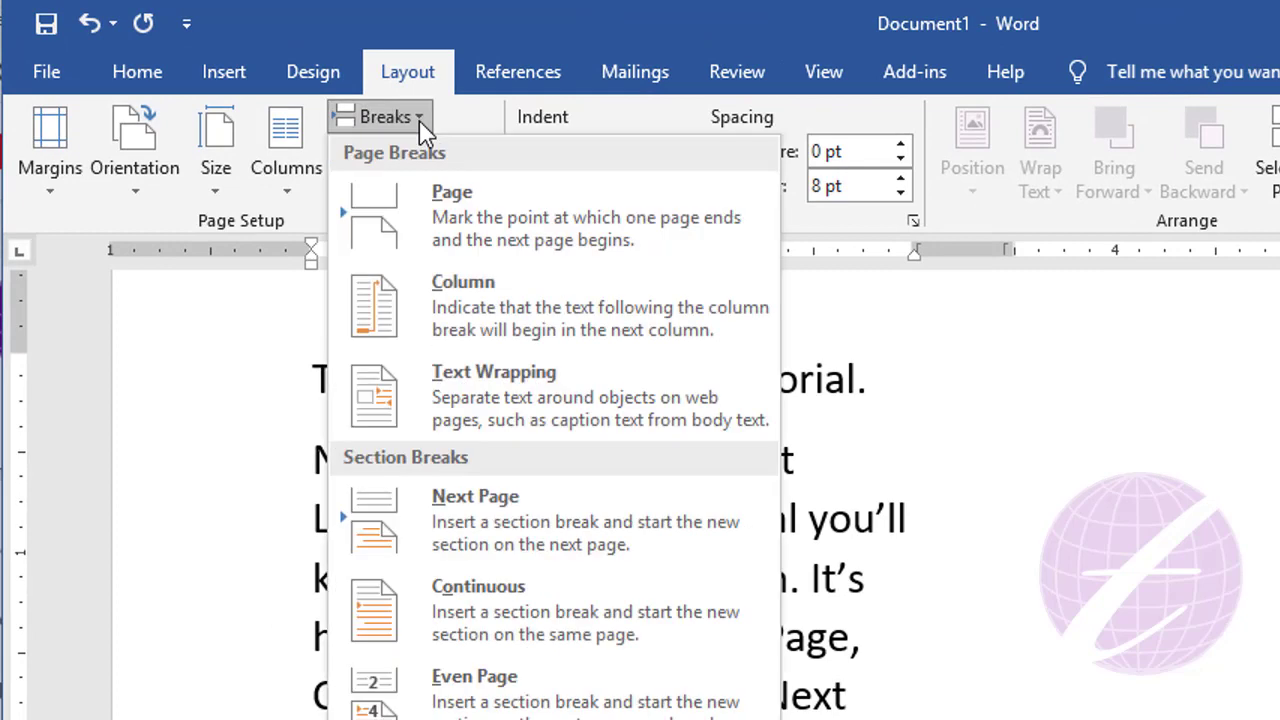
click(482, 410)
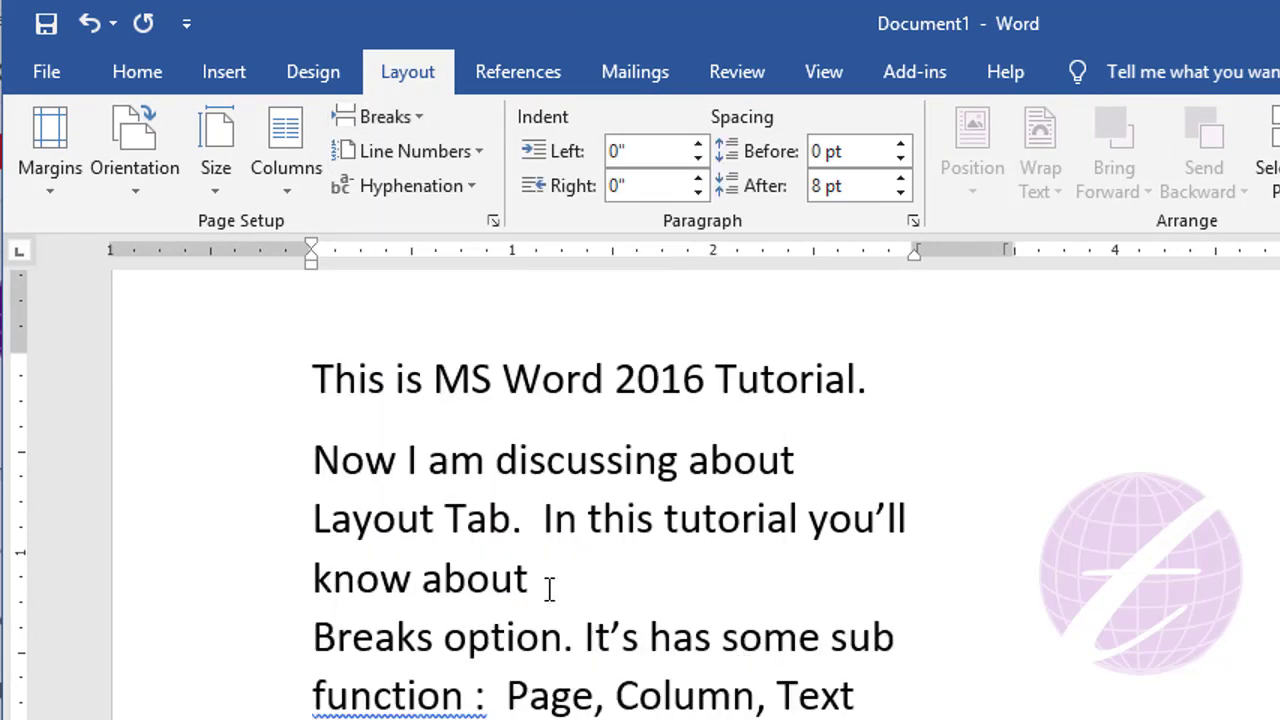
click(446, 640)
click(420, 119)
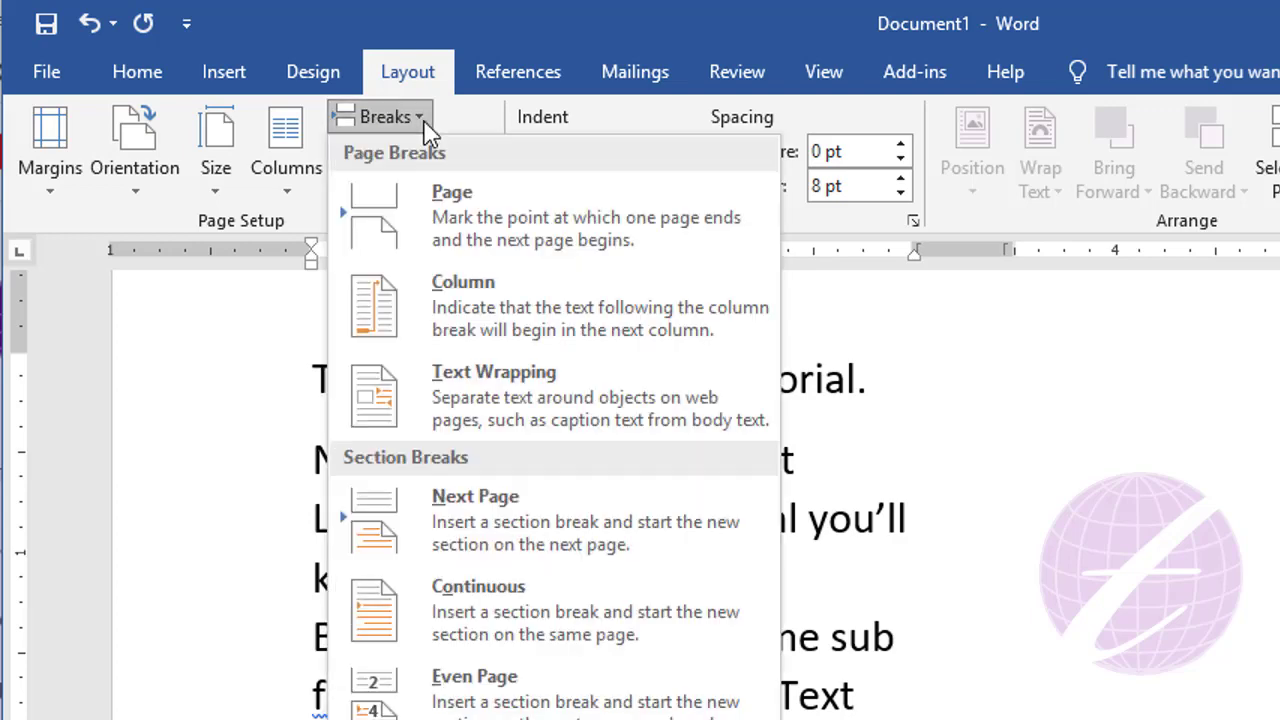
click(495, 386)
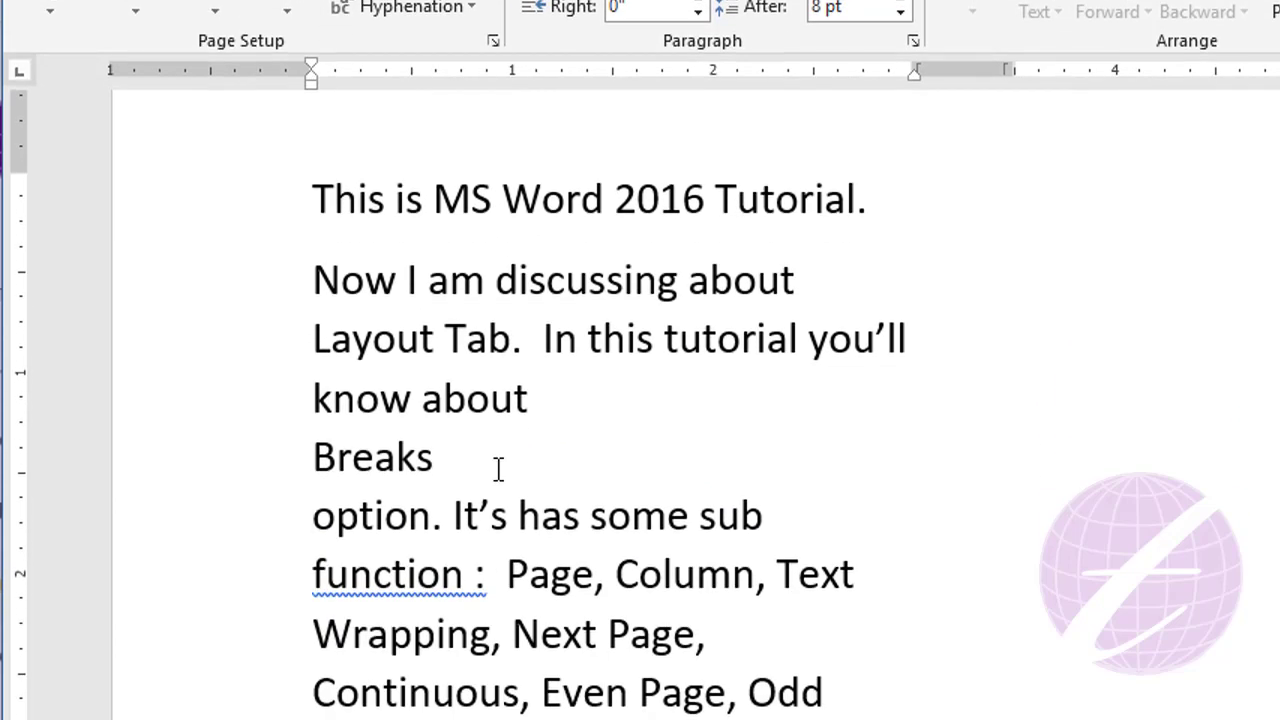
click(518, 516)
key(shift+Return)
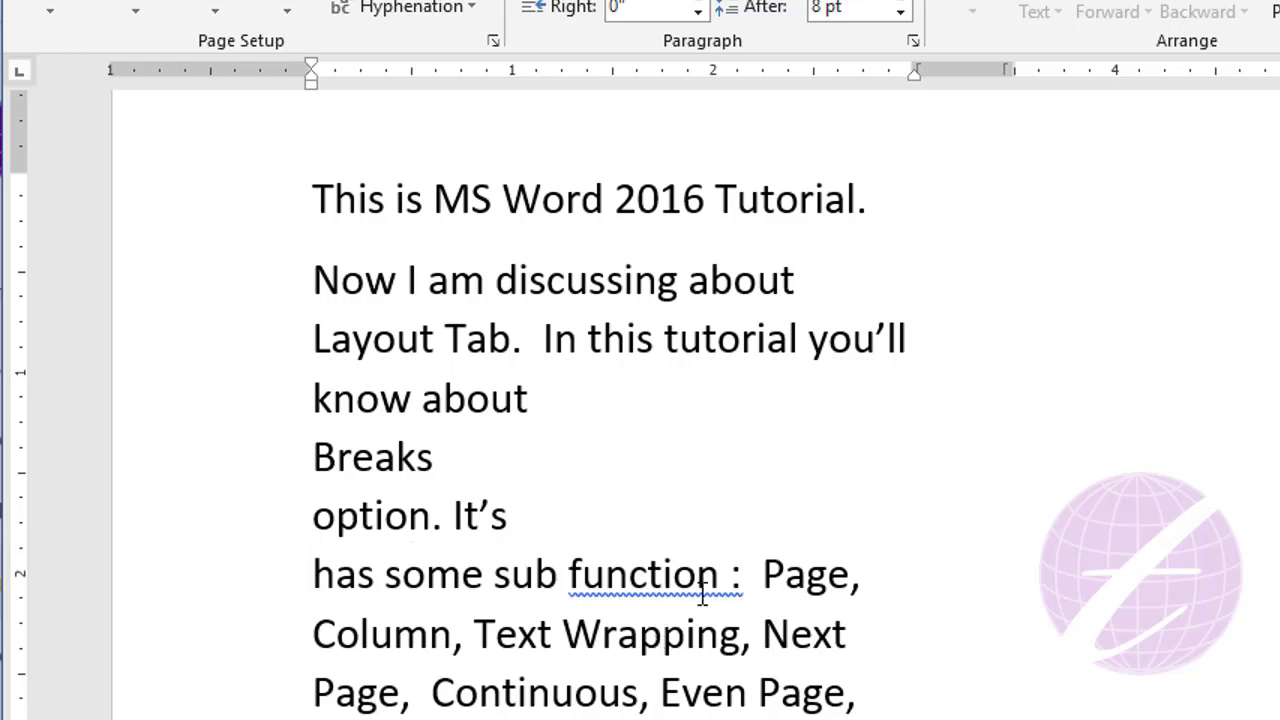
key(BackSpace)
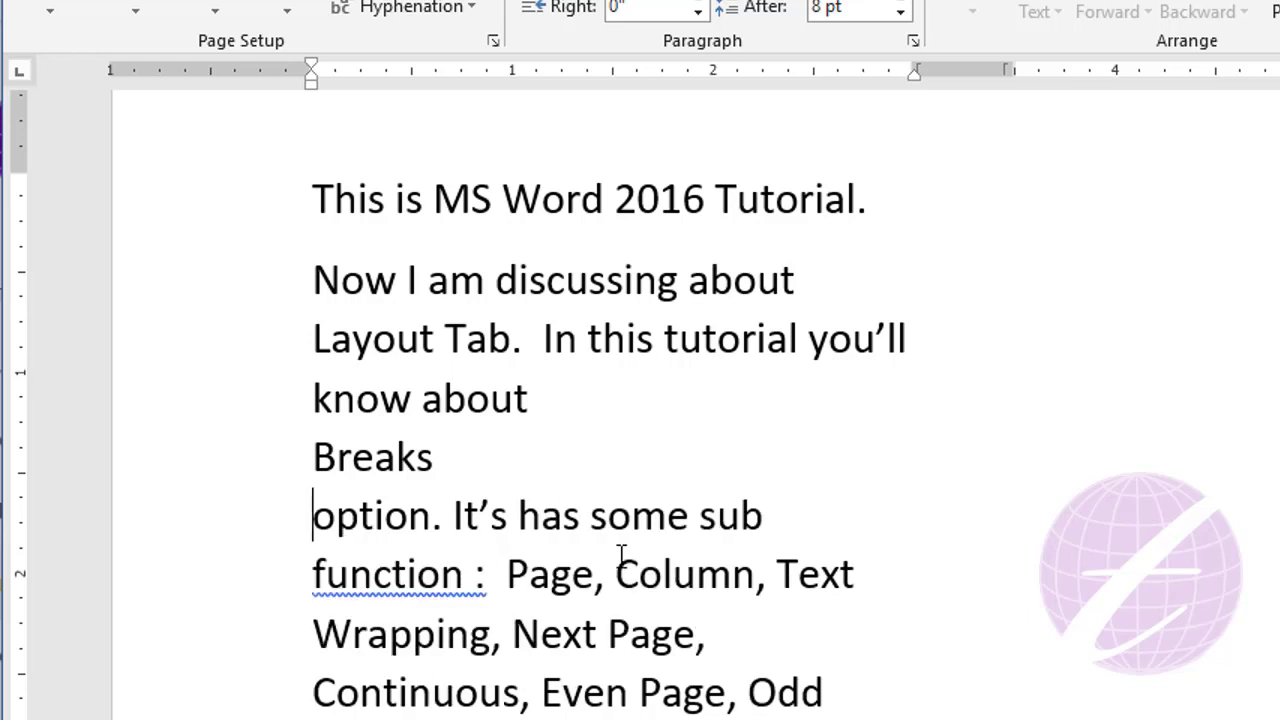
key(BackSpace)
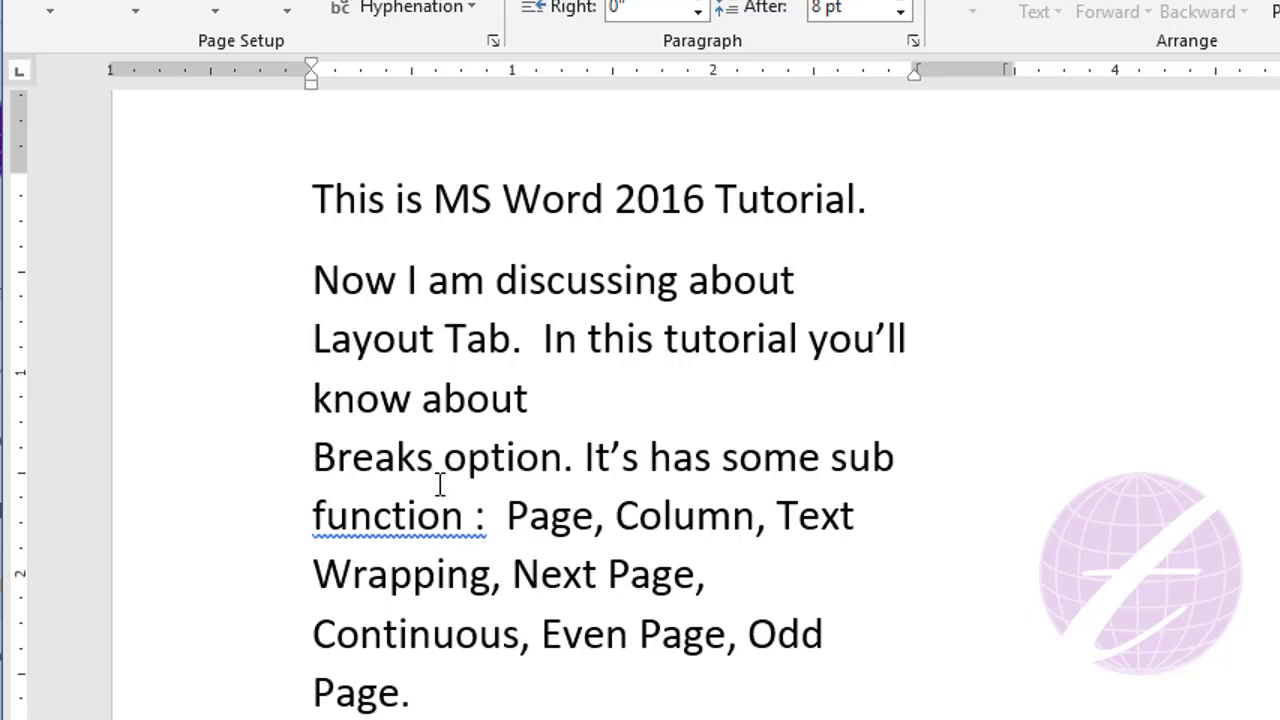
click(312, 456)
key(BackSpace)
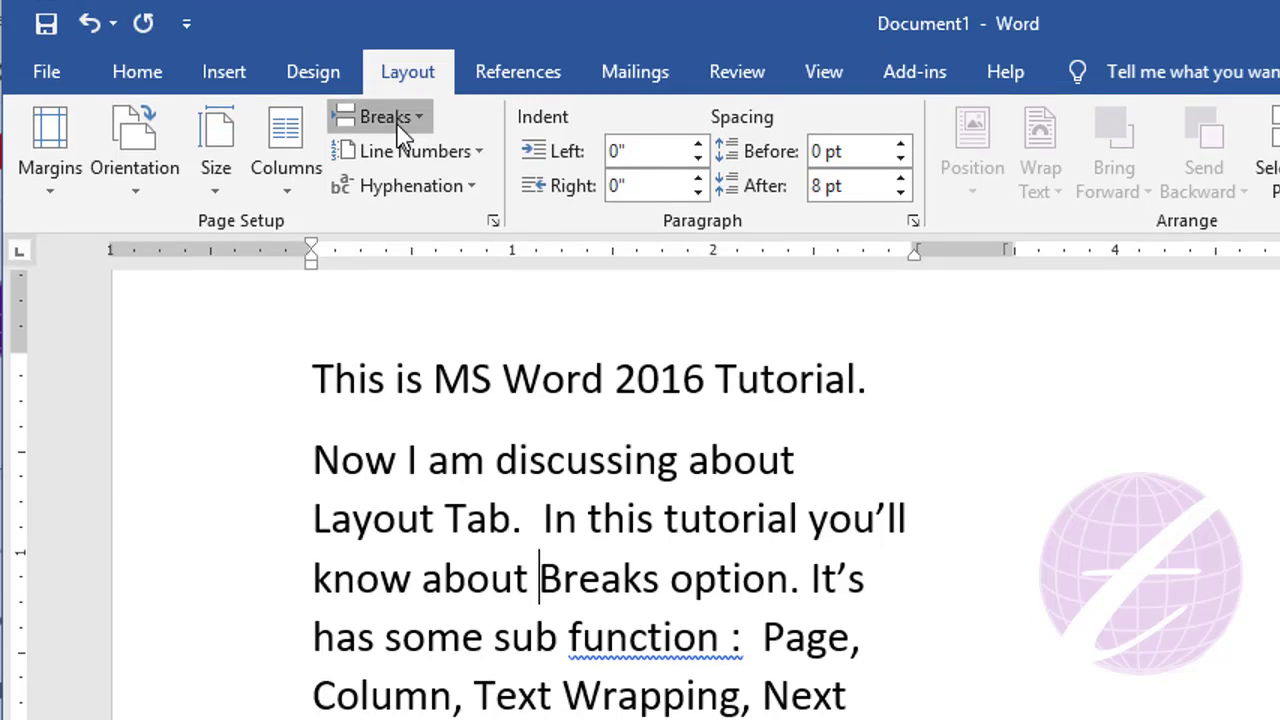
Change the column layout to One so the text spans the full page width
click(398, 108)
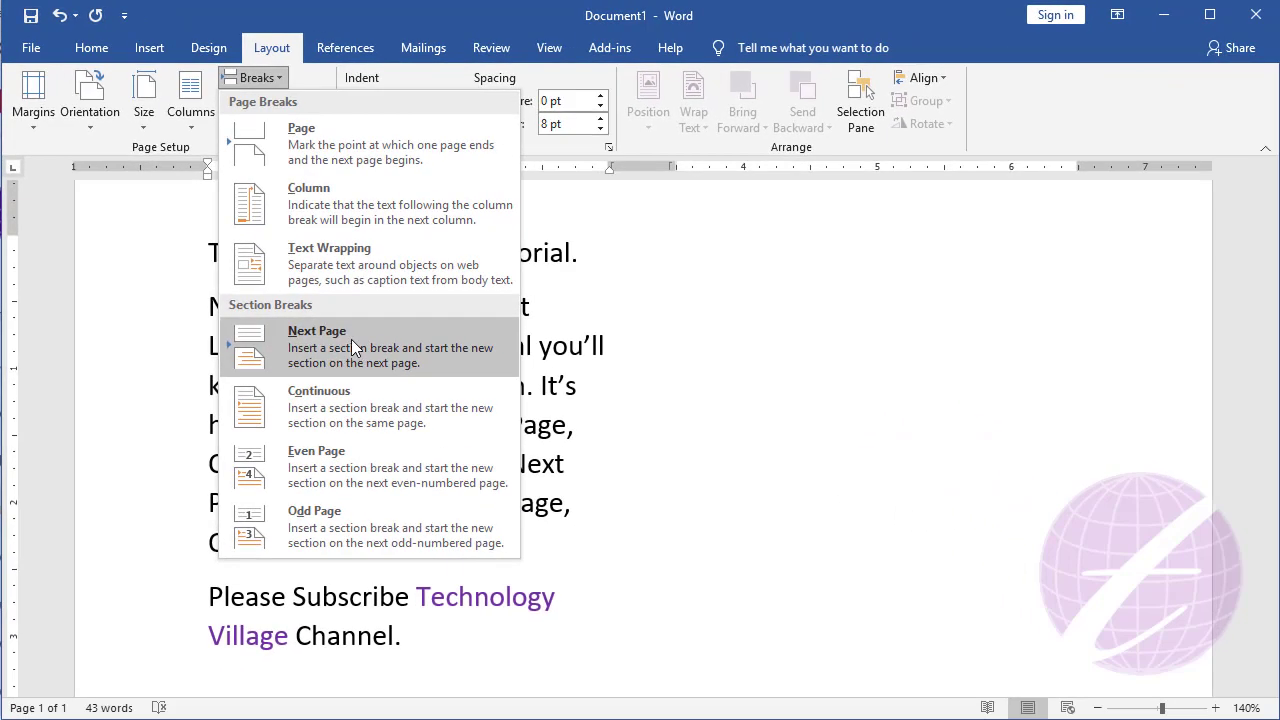
click(566, 372)
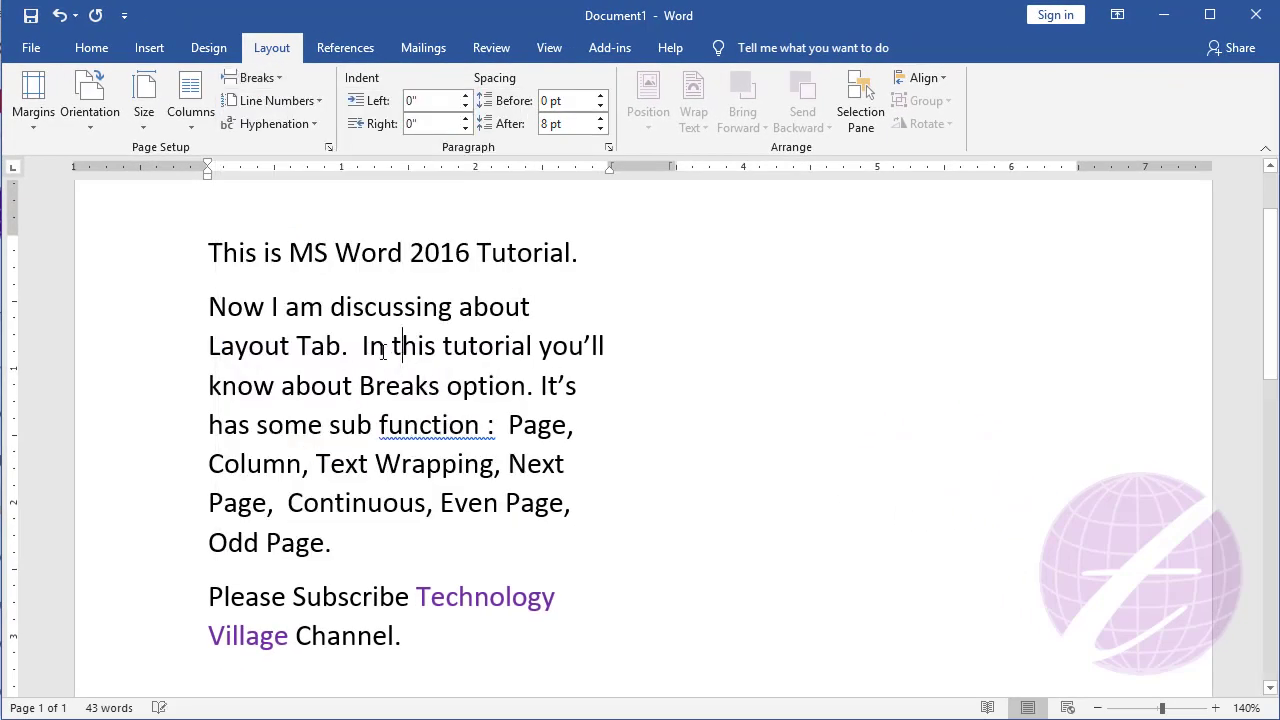
click(193, 118)
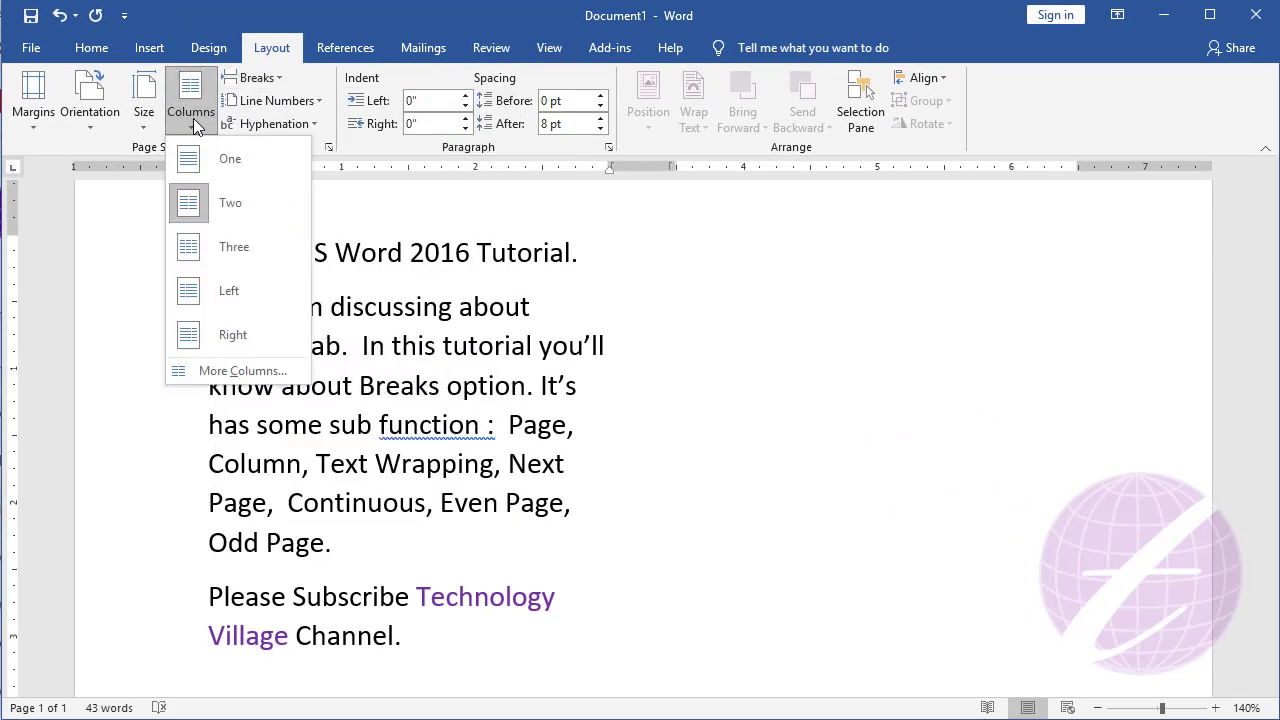
click(234, 159)
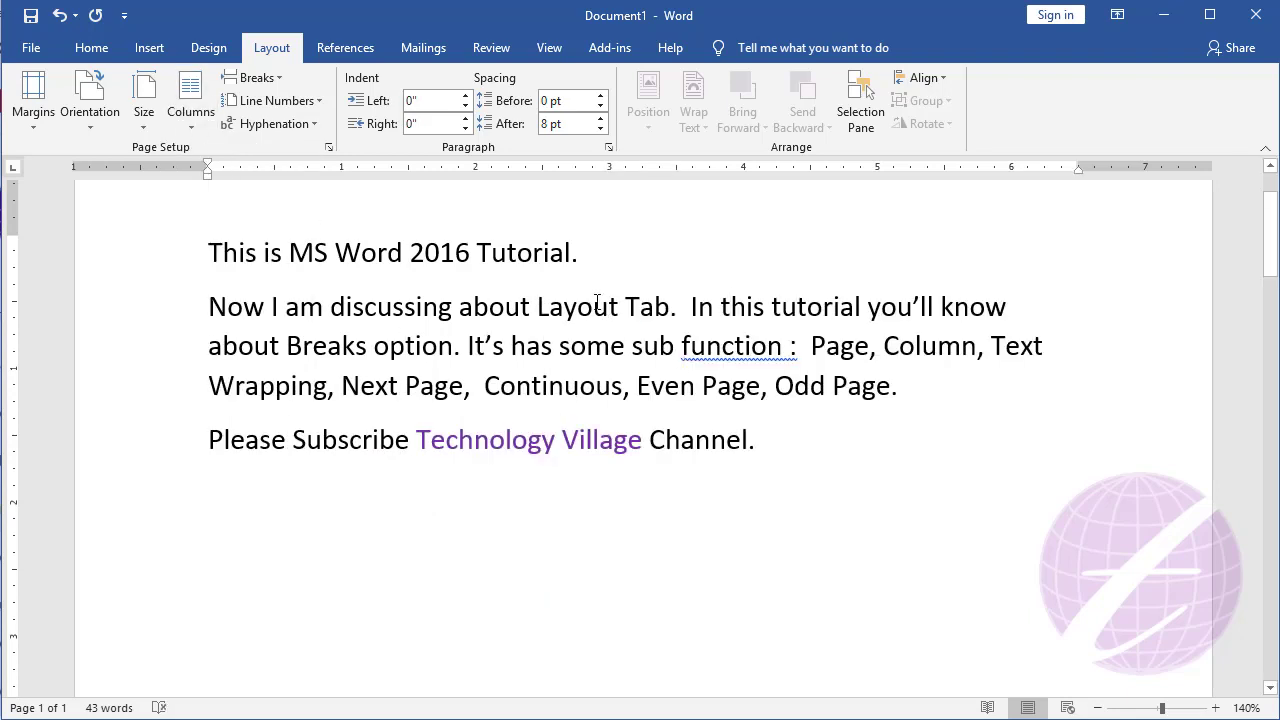
click(765, 457)
Insert a page break with Ctrl+Enter after 'Channel.', then delete it to return to one page
key(ctrl+Return)
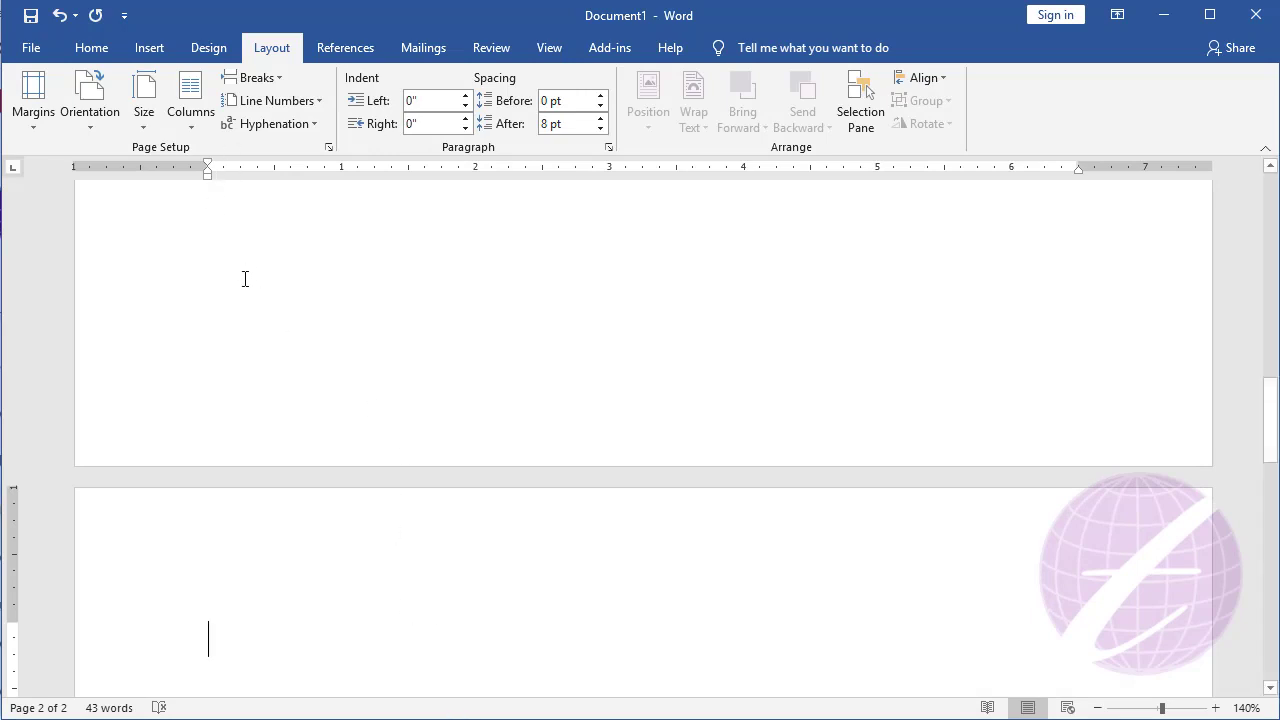
scroll(343, 394, up, 5)
scroll(588, 361, up, 3)
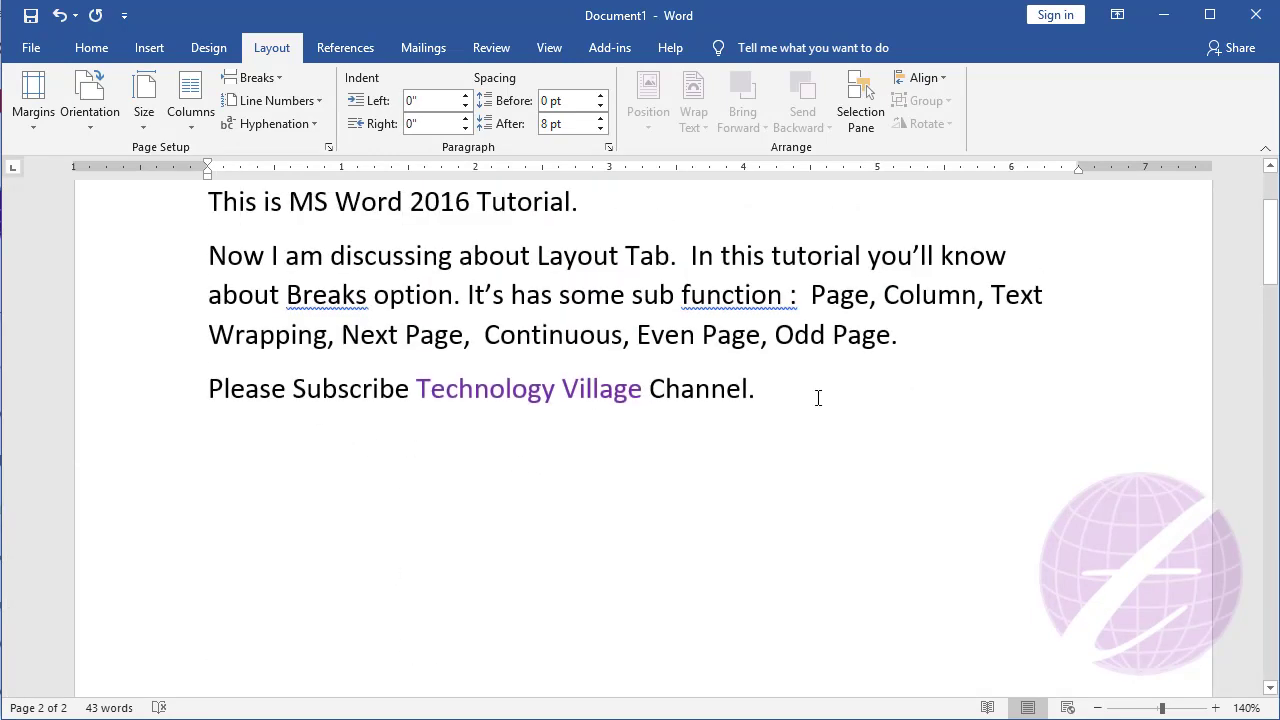
click(877, 396)
key(Delete)
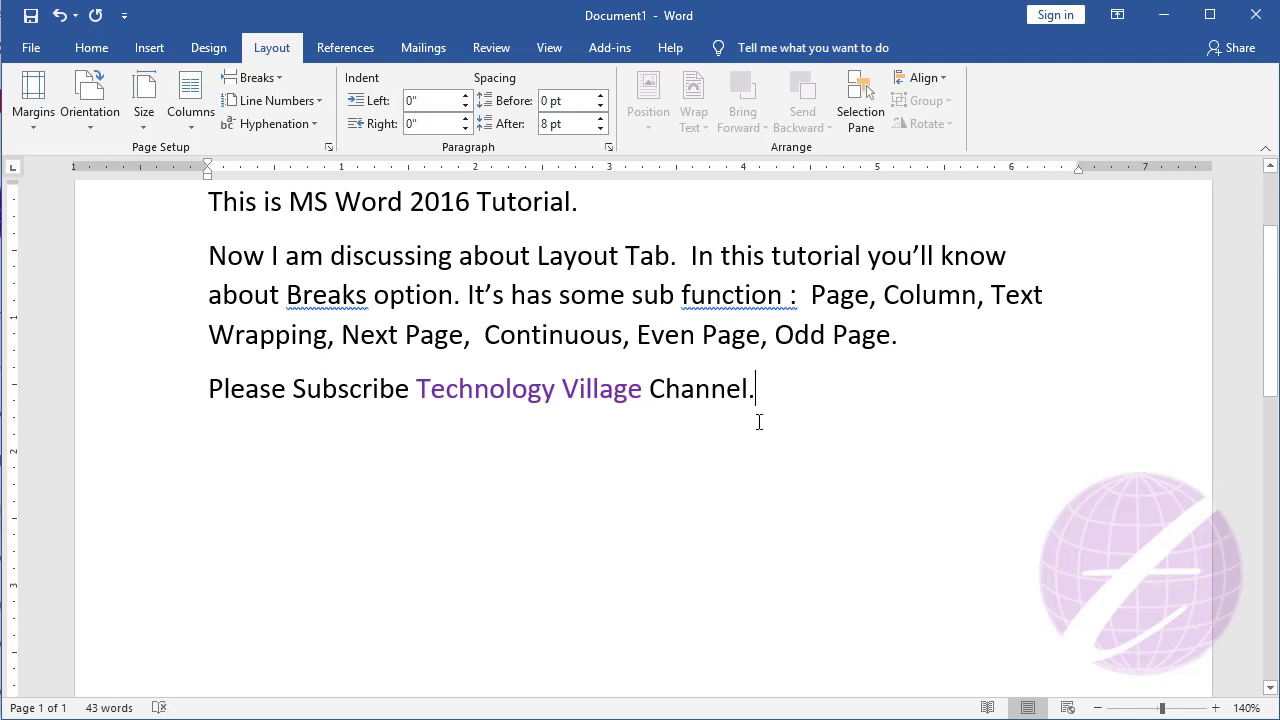
scroll(653, 496, up, 2)
scroll(650, 500, down, 5)
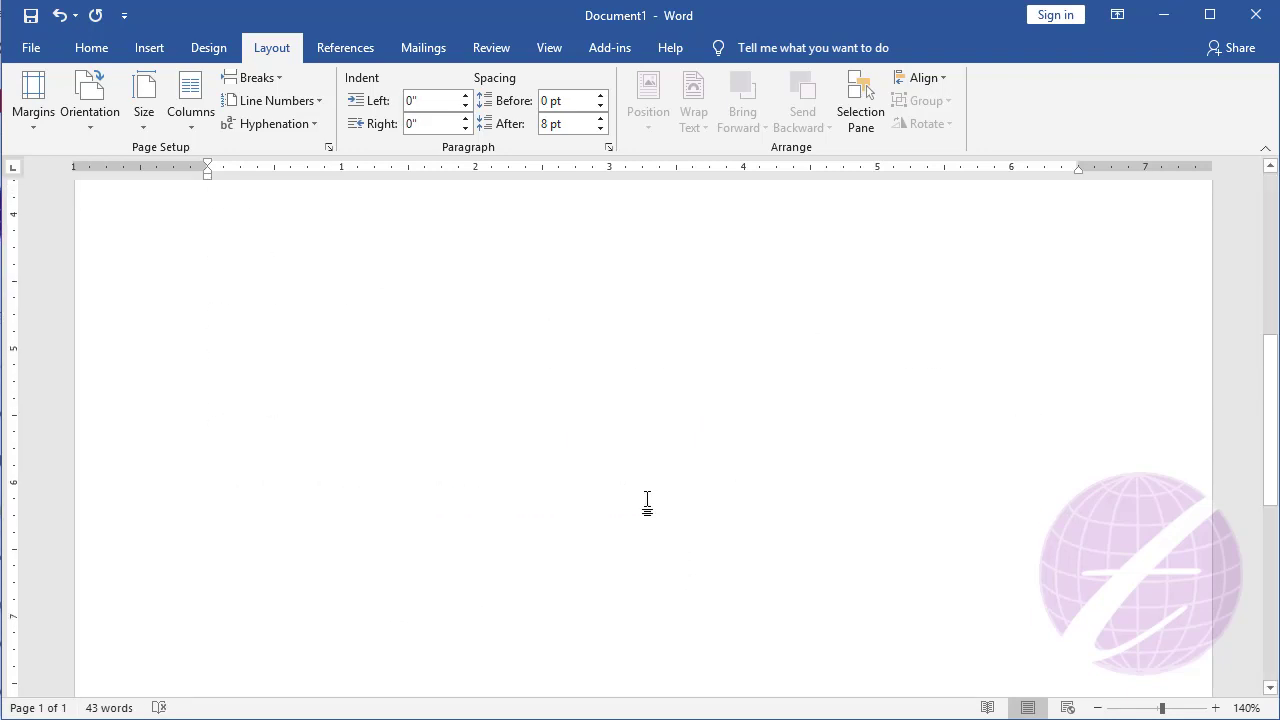
scroll(648, 506, down, 4)
scroll(646, 506, up, 4)
scroll(640, 474, up, 5)
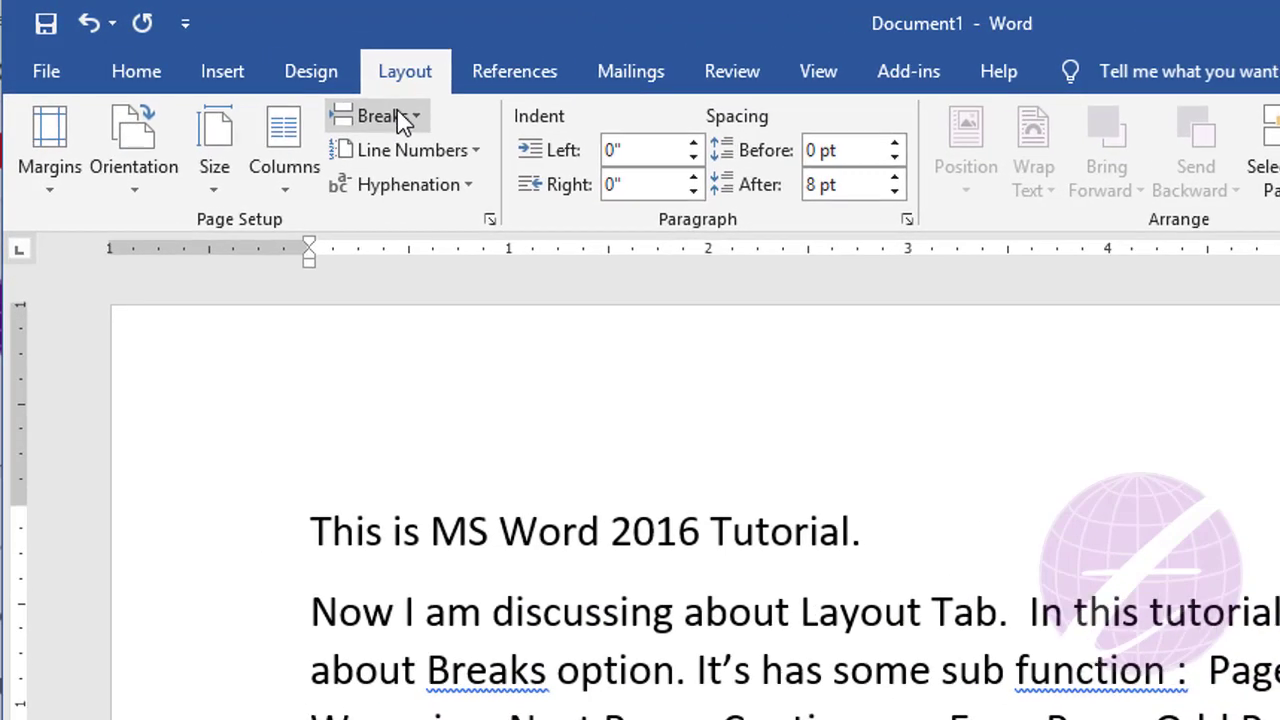
click(257, 77)
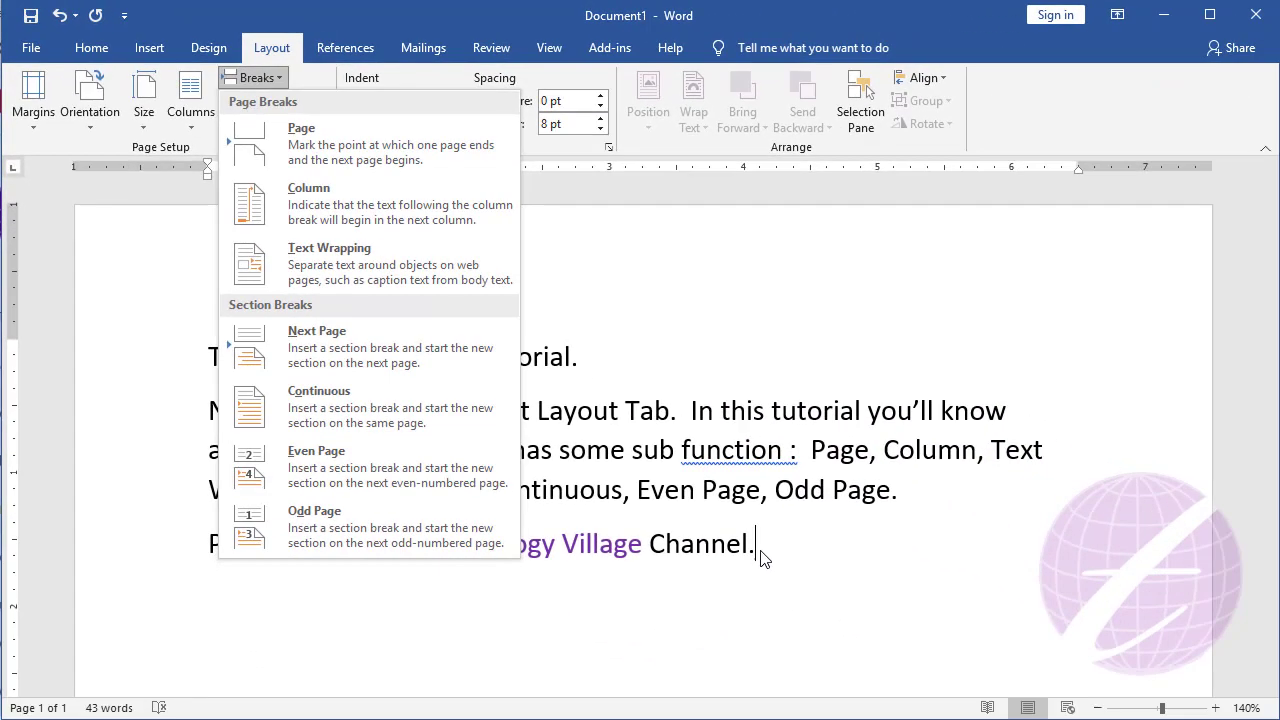
Insert a Next Page section break after the tutorial text, creating a blank page 2
click(760, 548)
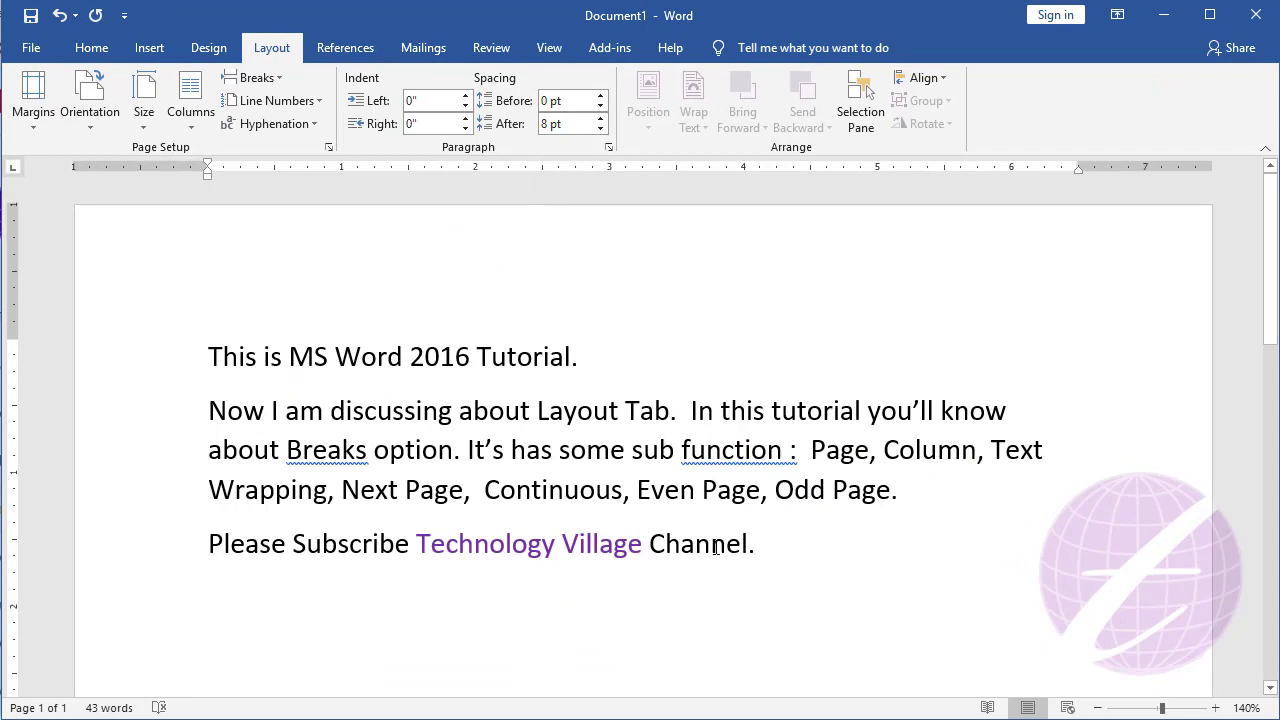
ctrl+scroll(780, 540, down, 2)
ctrl+scroll(840, 520, down, 5)
ctrl+scroll(831, 505, down, 2)
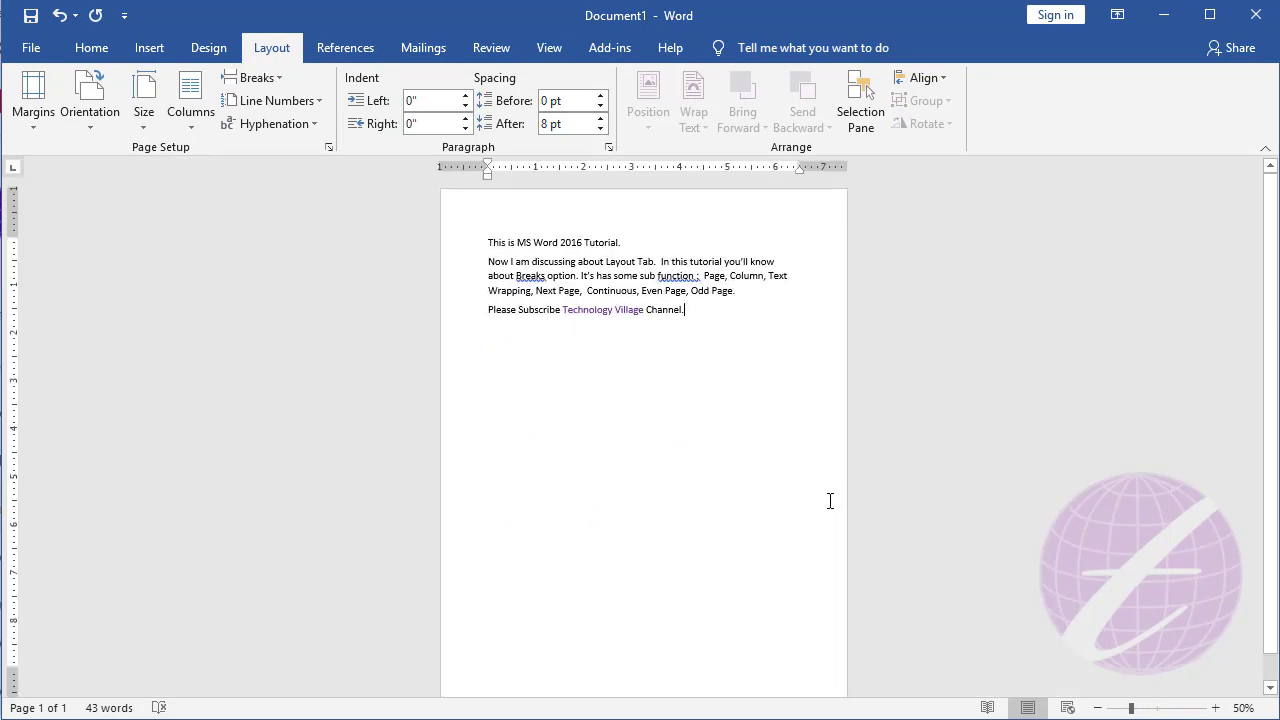
ctrl+scroll(830, 501, down, 1)
ctrl+scroll(830, 501, down, 1)
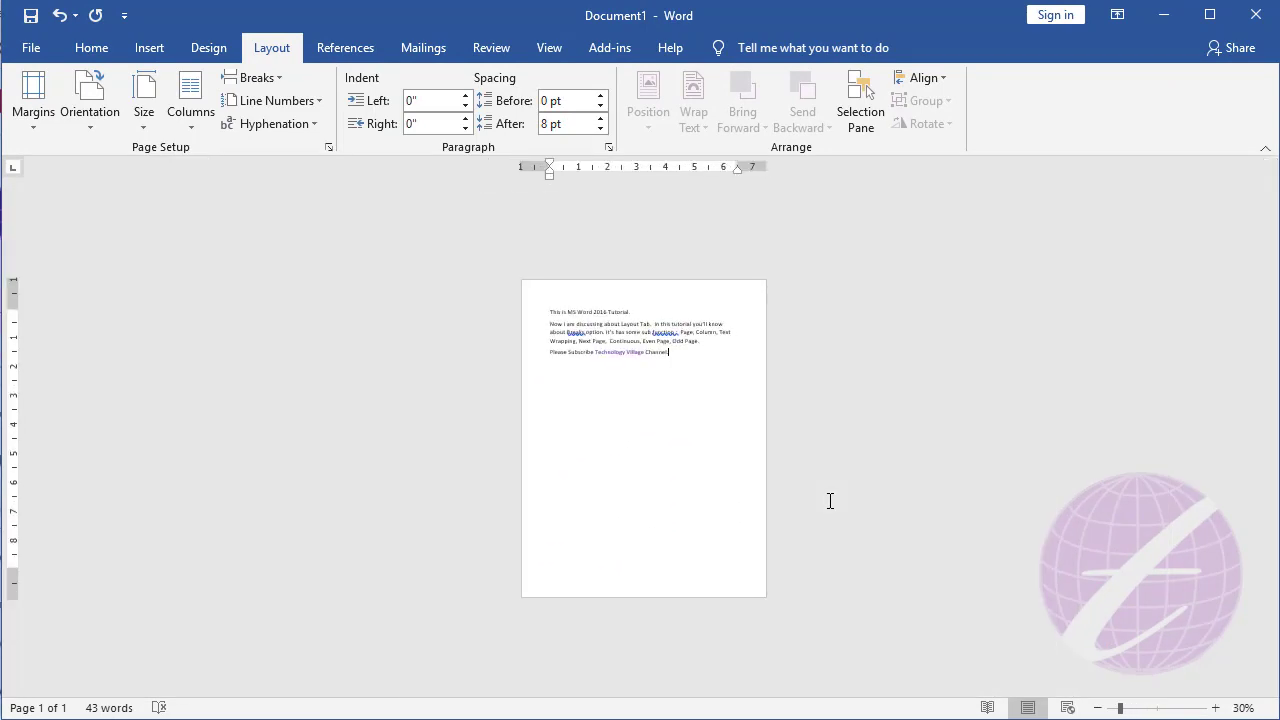
ctrl+scroll(830, 501, up, 1)
ctrl+scroll(717, 418, up, 1)
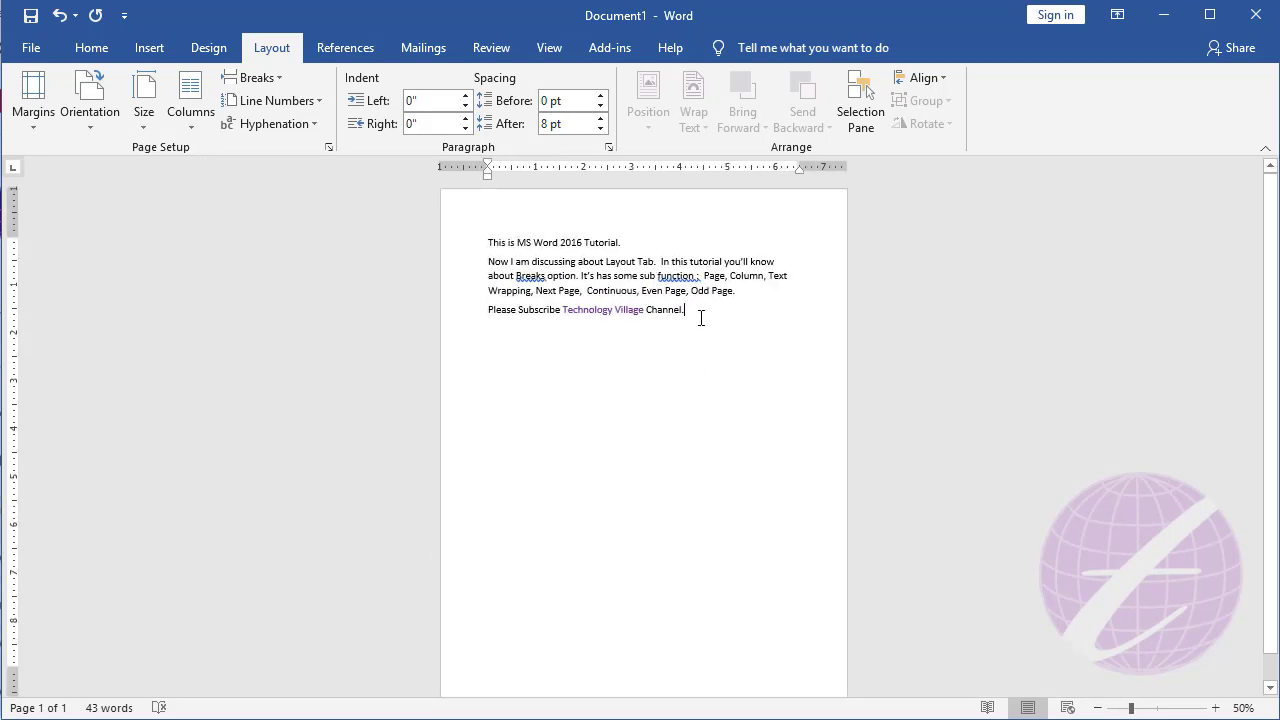
click(270, 84)
click(325, 353)
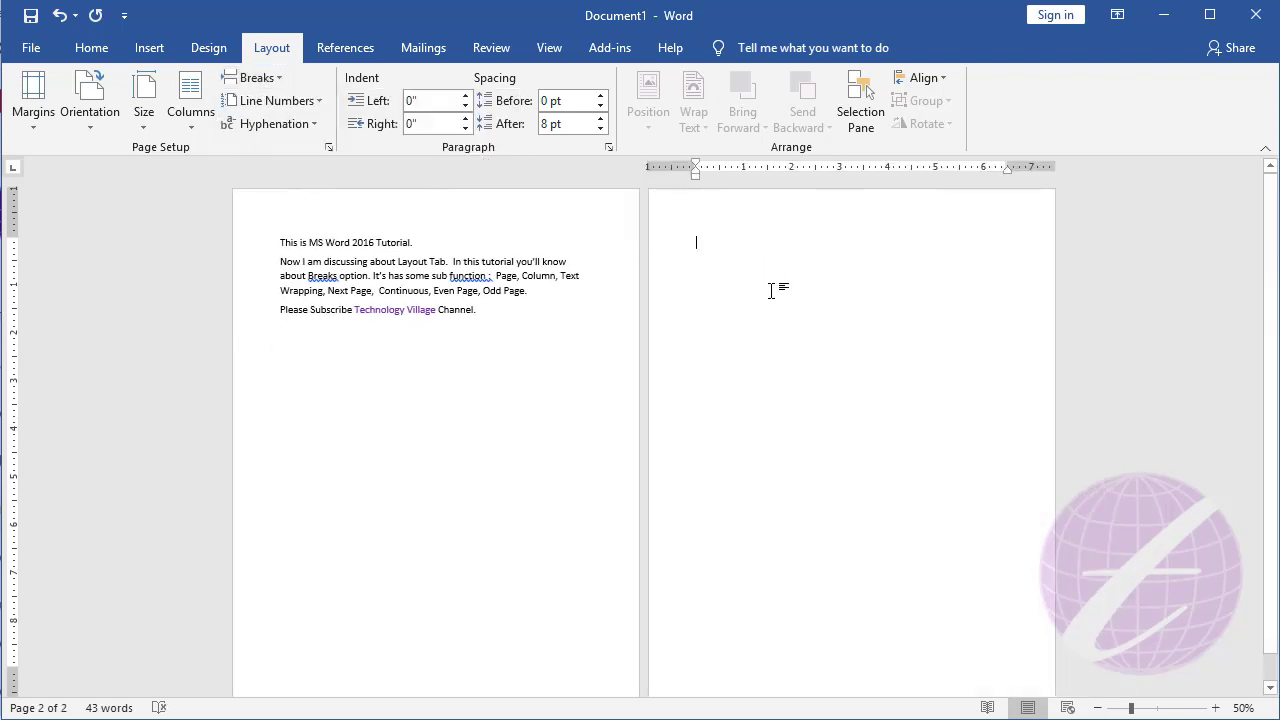
Delete the section break after 'Channel.' along with the empty second page
click(268, 84)
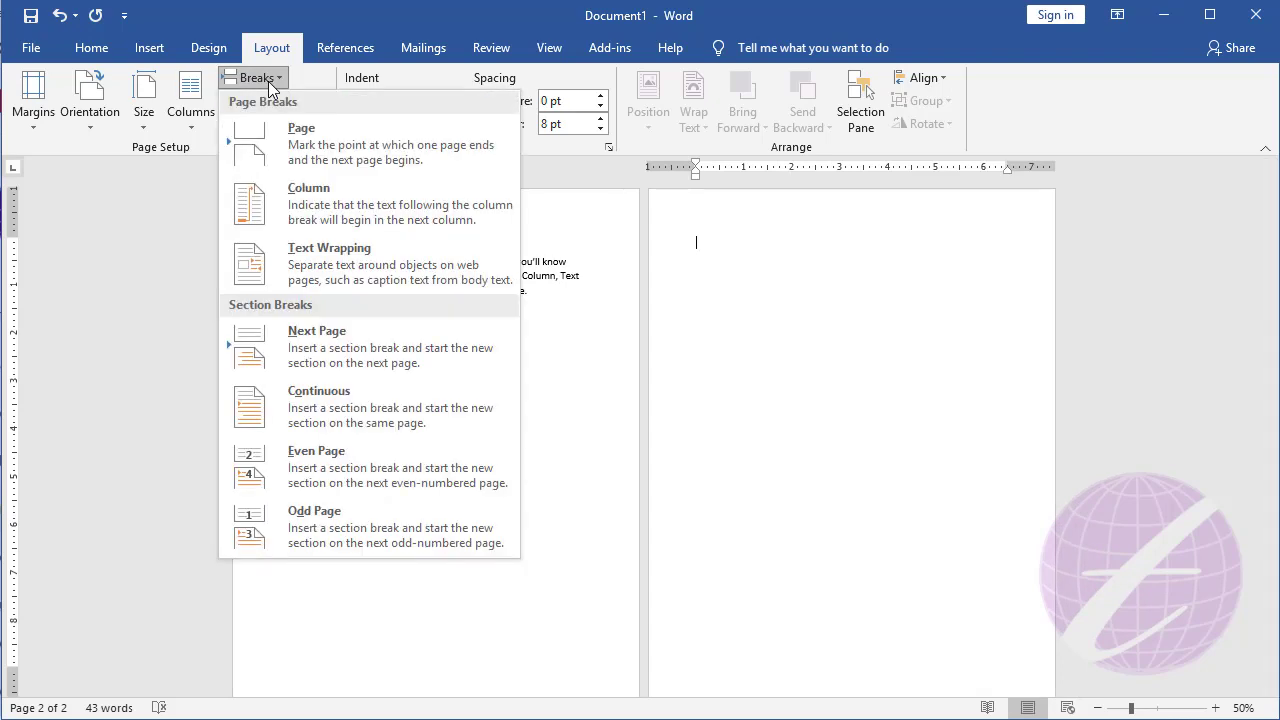
click(571, 326)
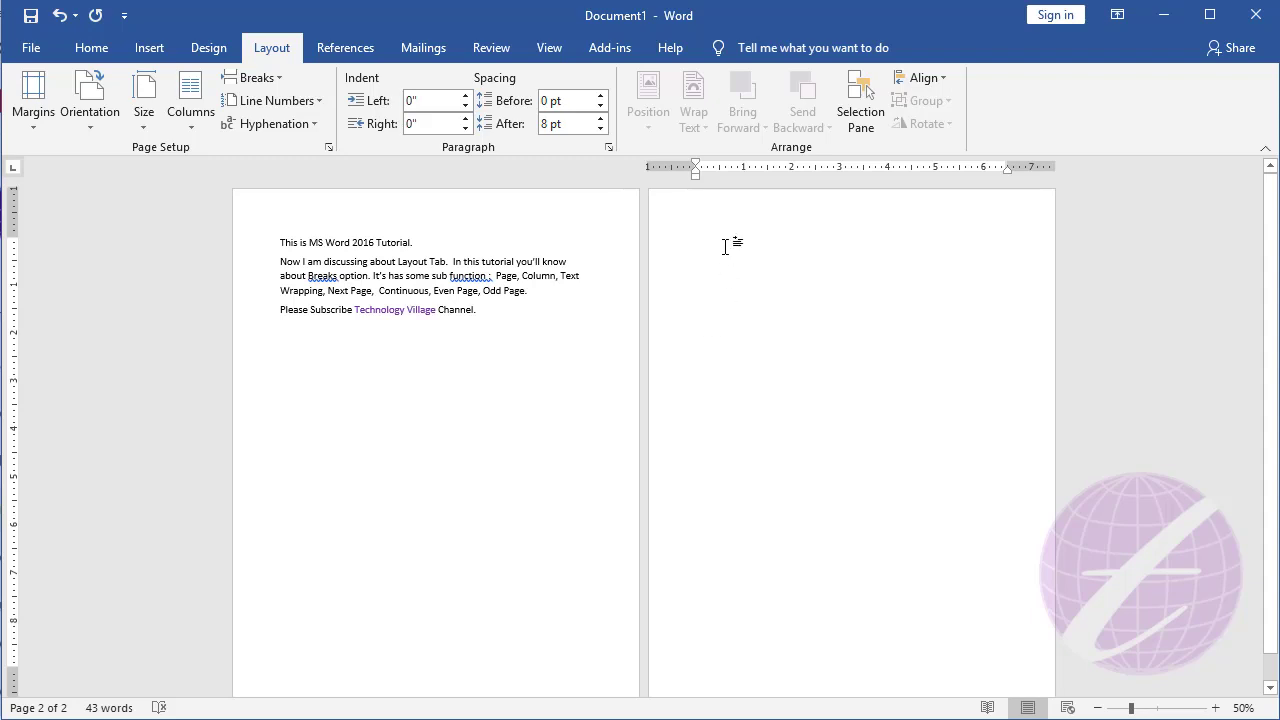
click(328, 343)
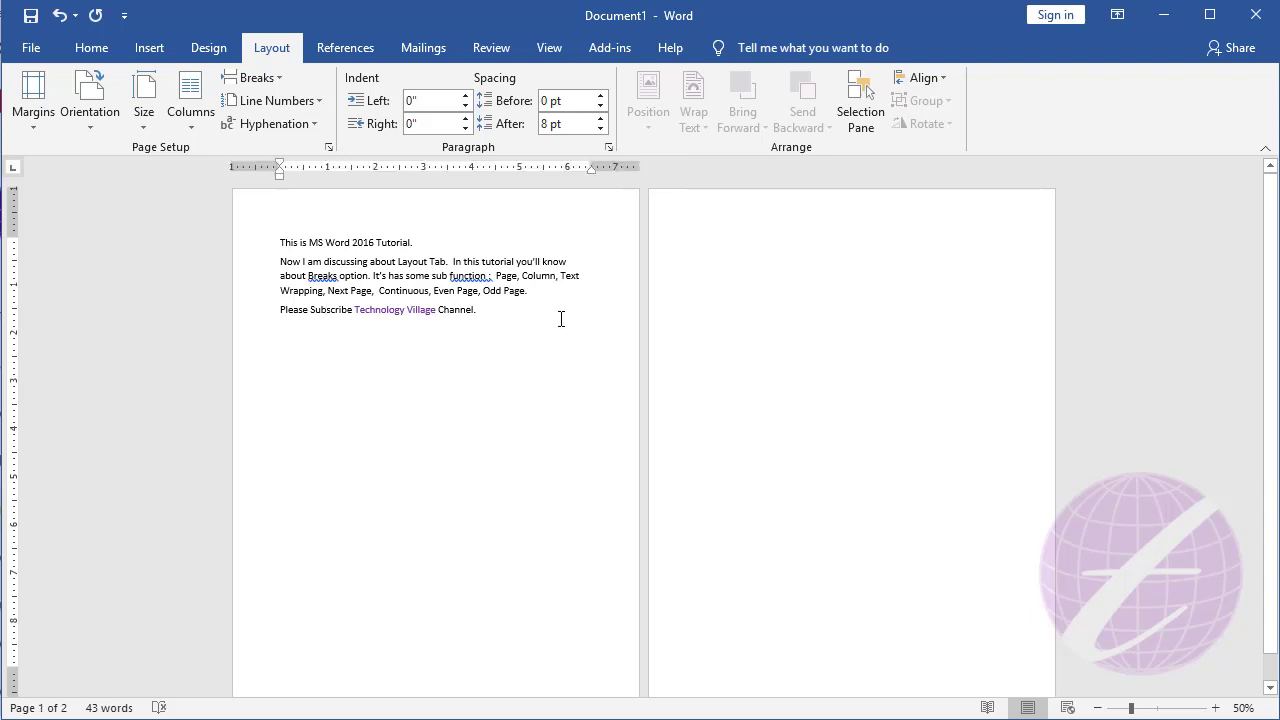
click(528, 313)
key(Delete)
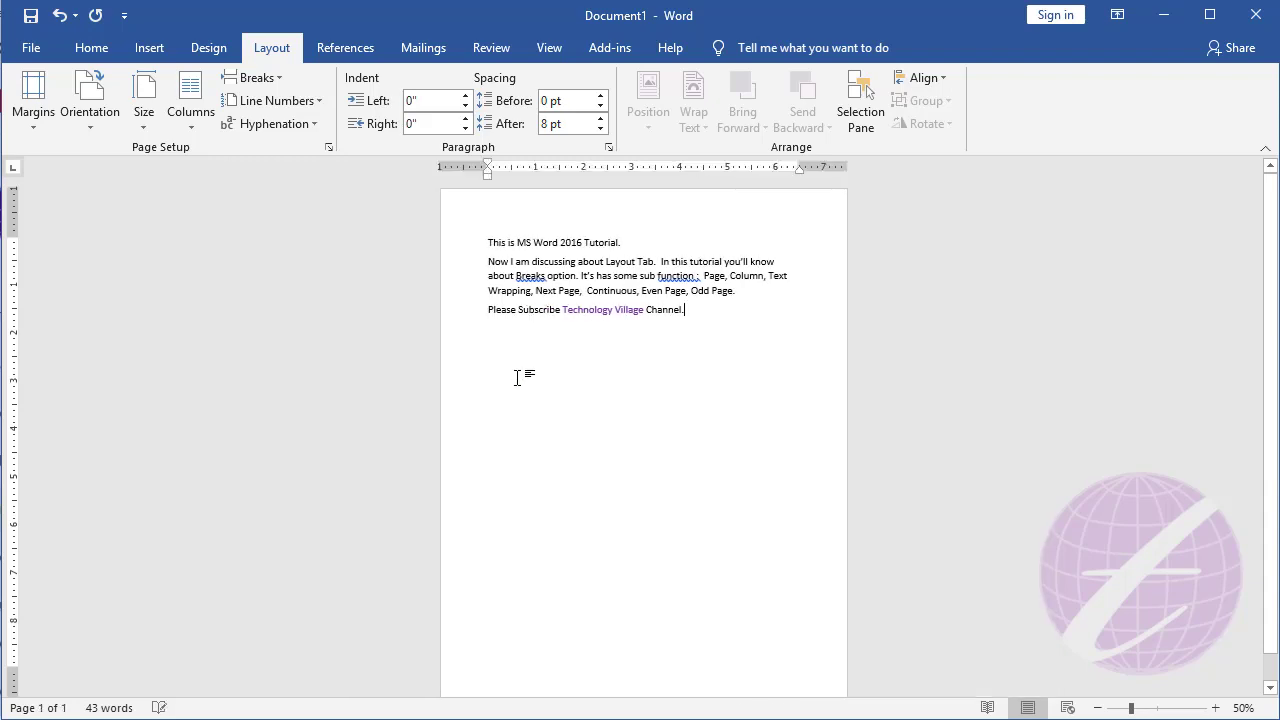
Insert a plain page break from Layout > Breaks > Page
click(252, 77)
click(310, 150)
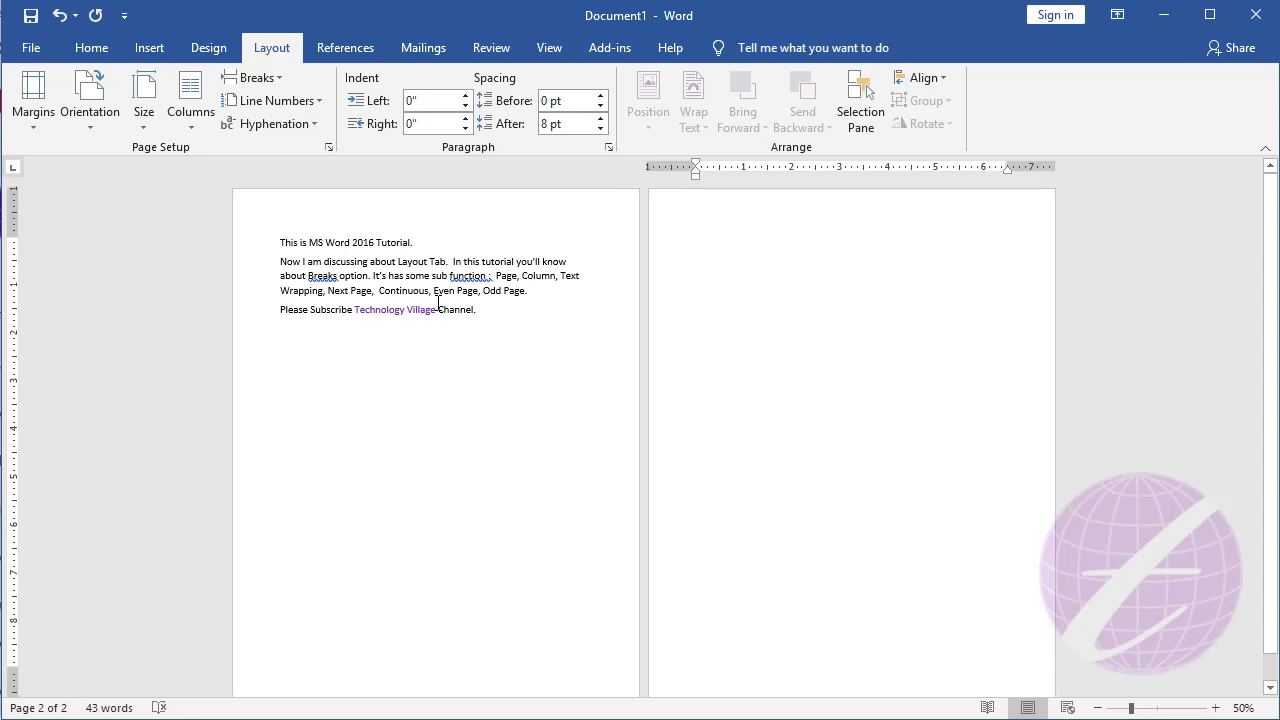
click(148, 48)
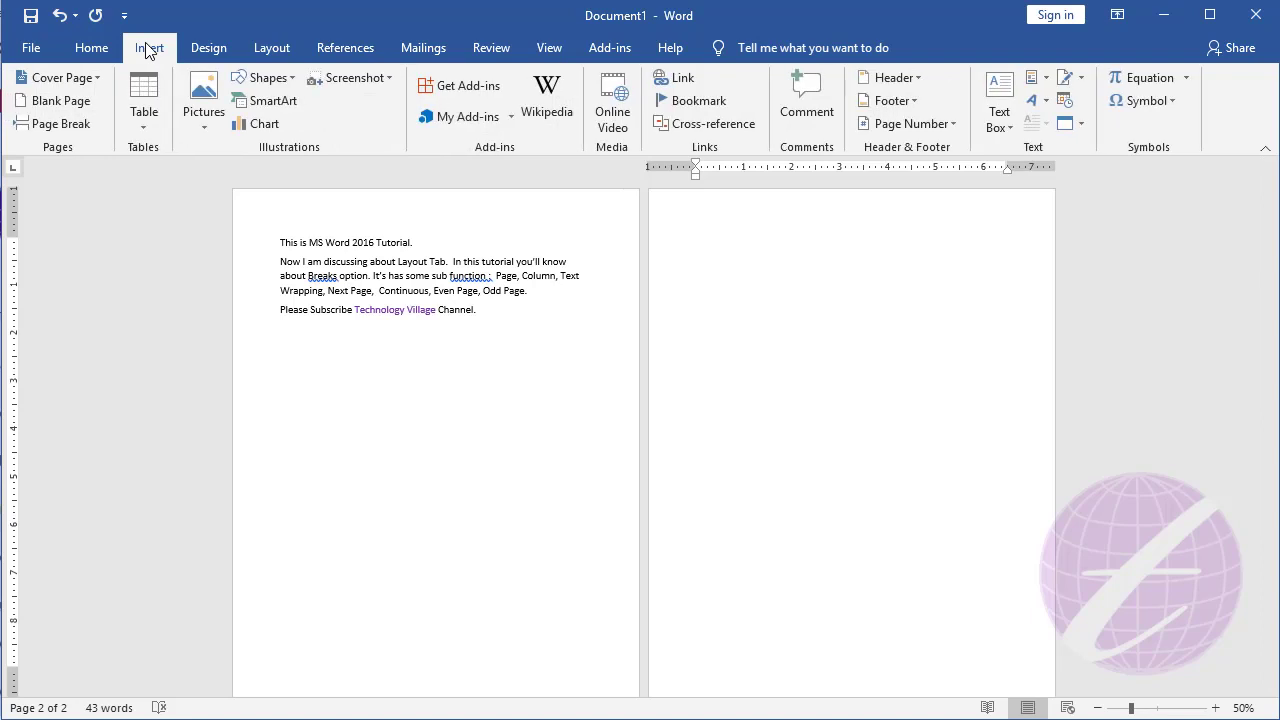
Add a Blank header with a [Type here] placeholder to both pages and close header editing
click(891, 85)
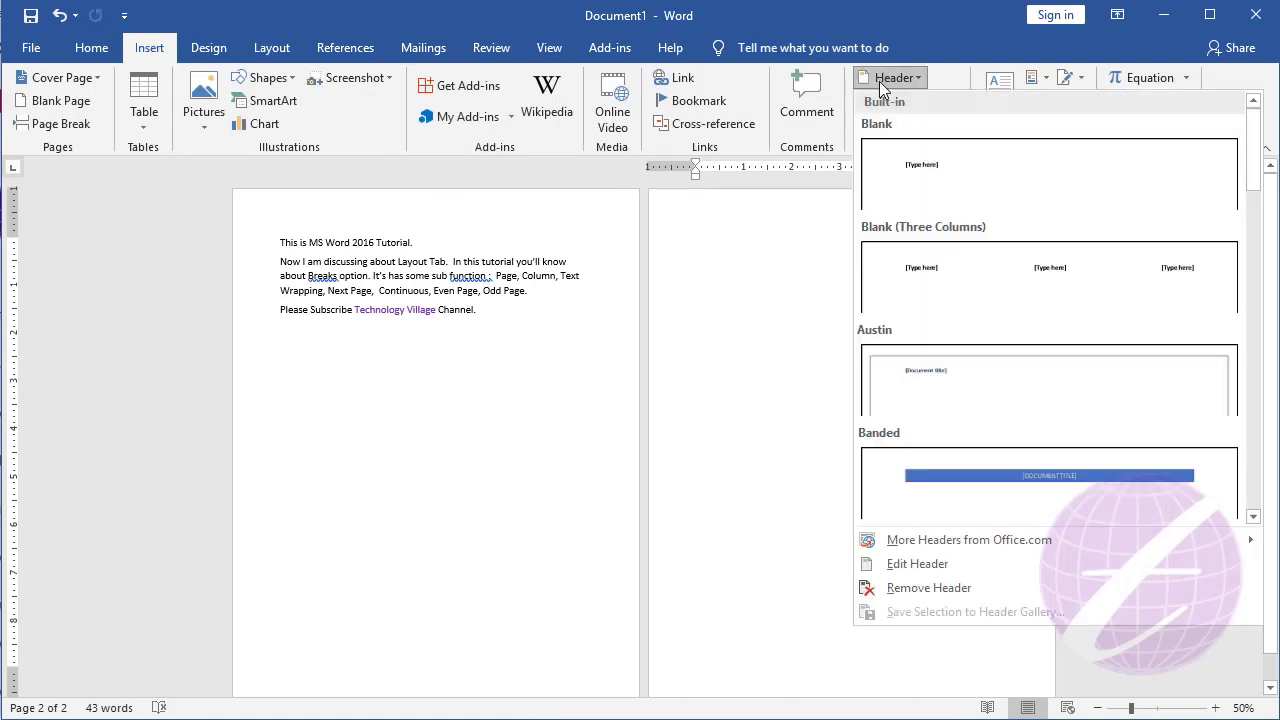
click(913, 190)
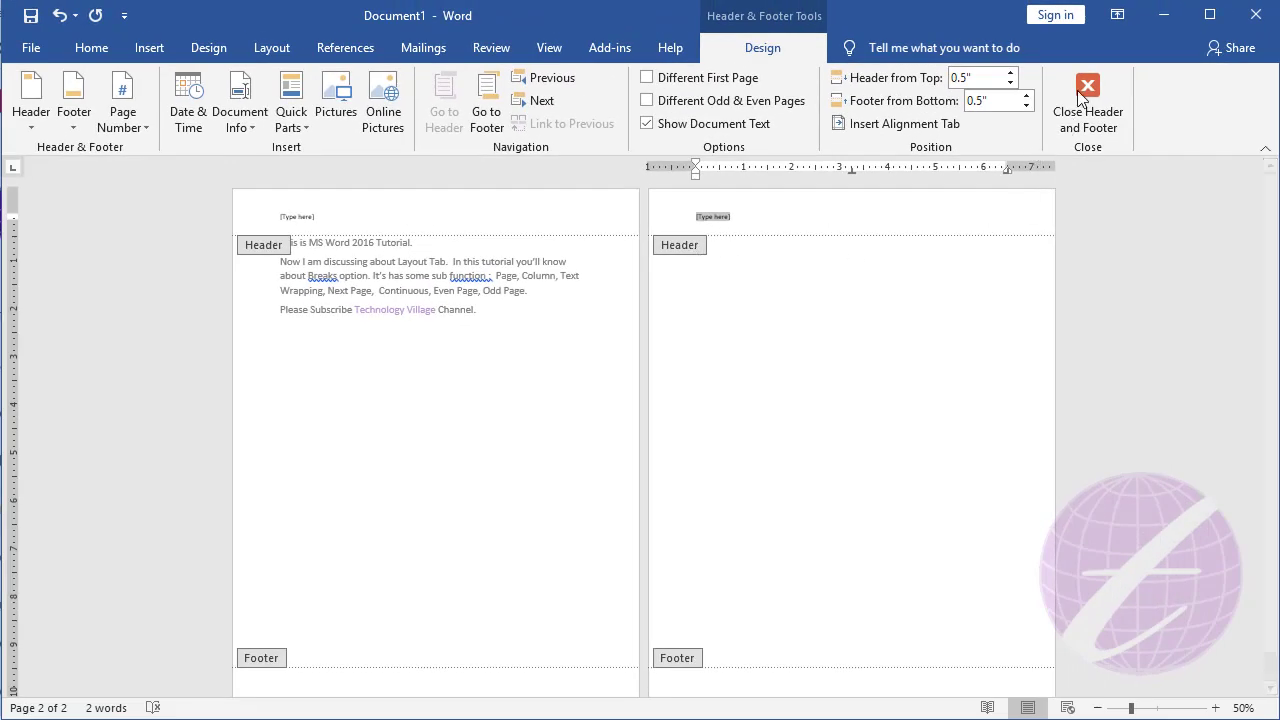
click(1088, 100)
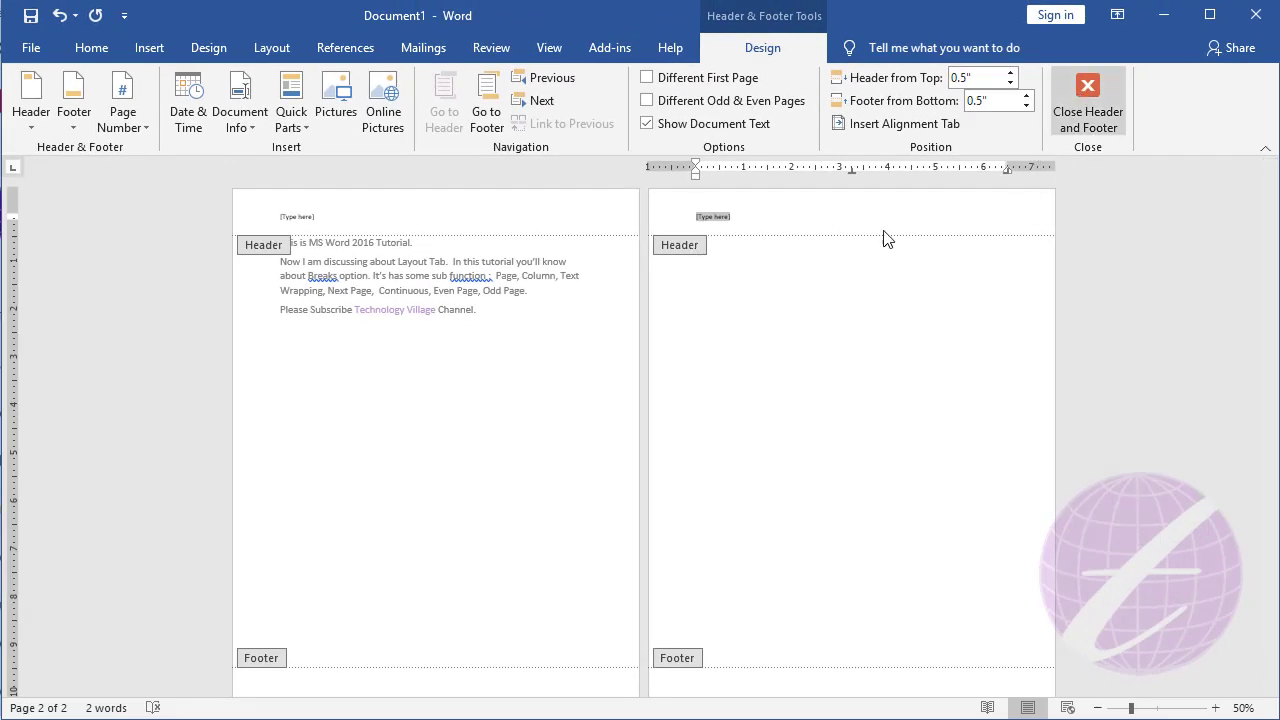
click(508, 310)
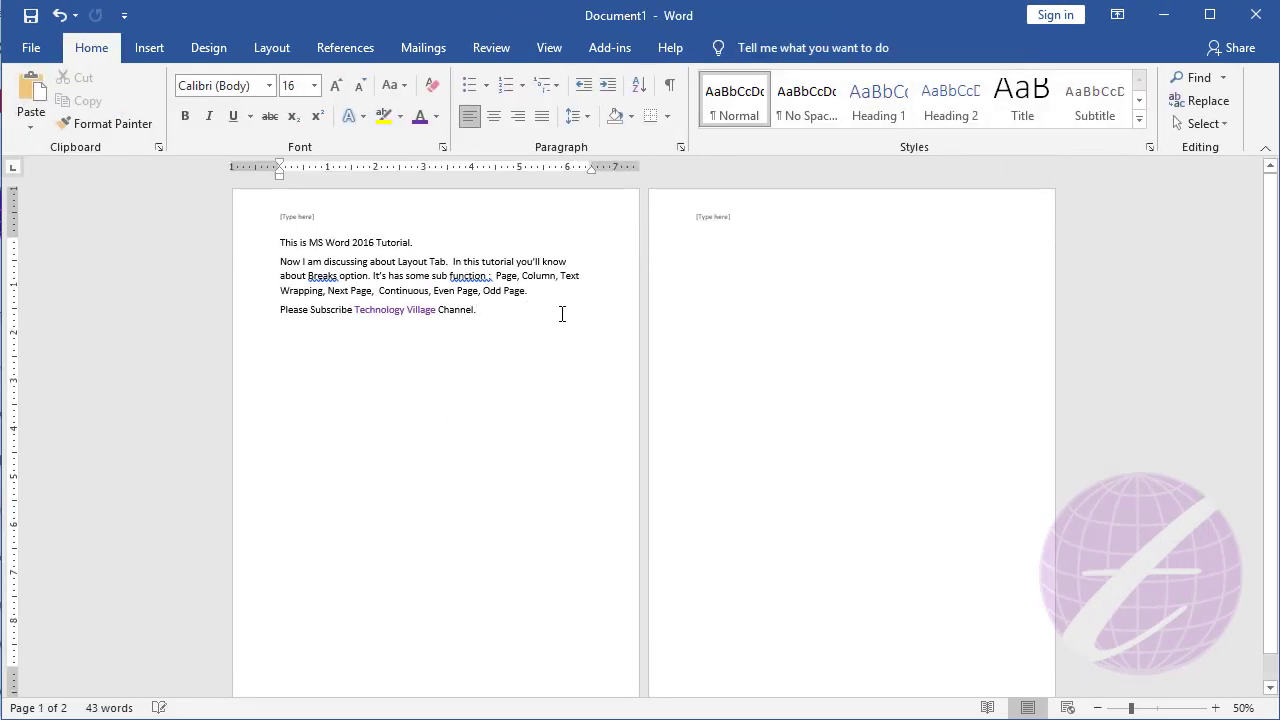
Delete the page break, then insert a Next Page section break creating page 2
key(Delete)
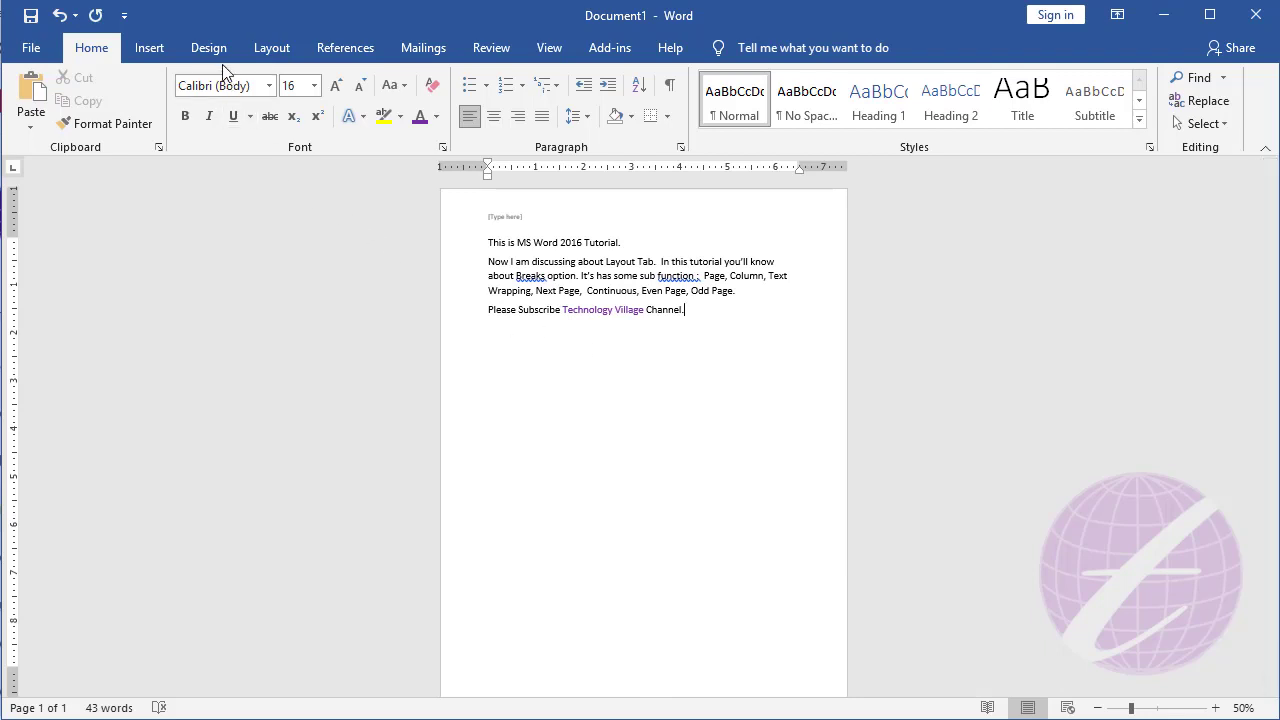
click(271, 48)
click(262, 80)
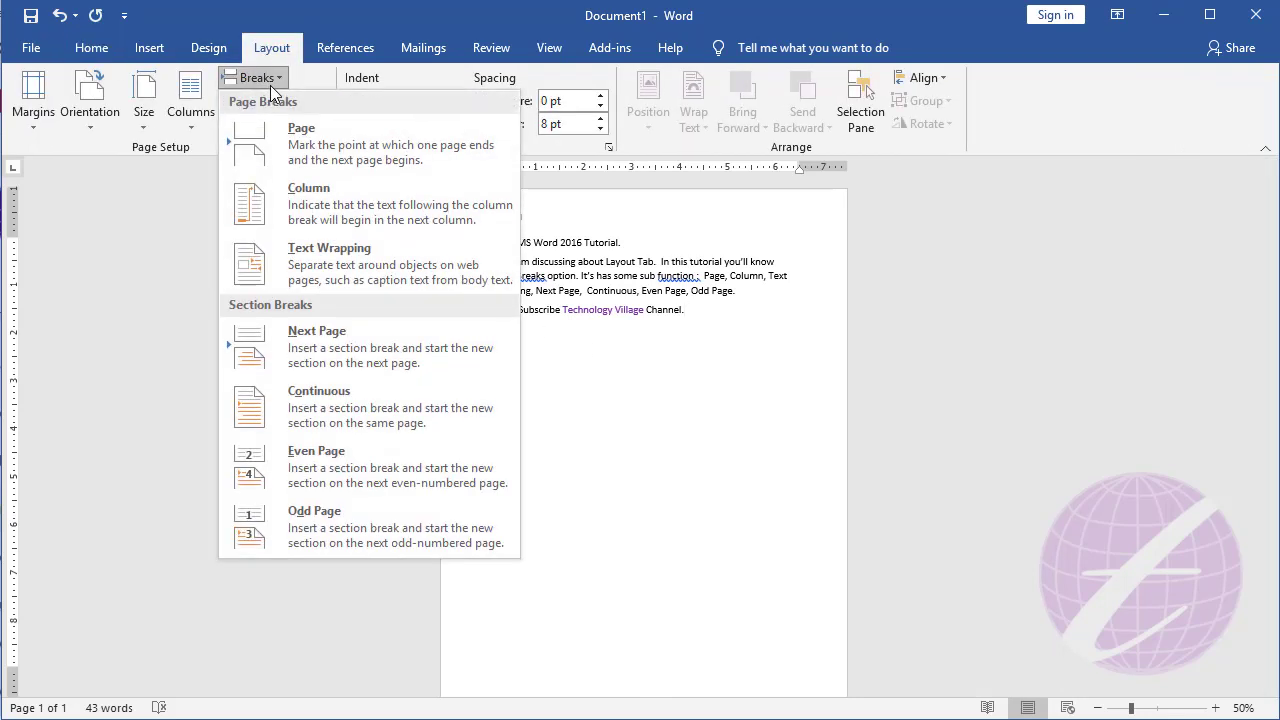
click(330, 350)
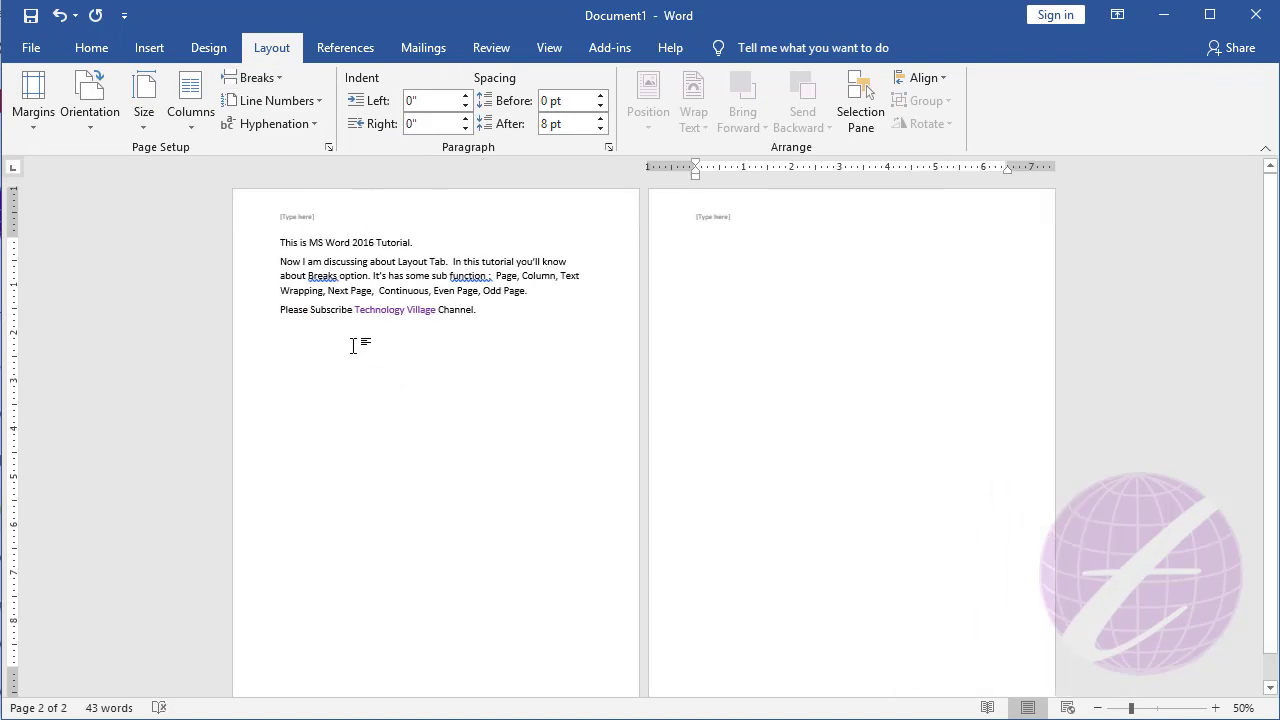
Inspect the header sections, then delete the section break and the empty page 2
right_click(294, 220)
click(350, 232)
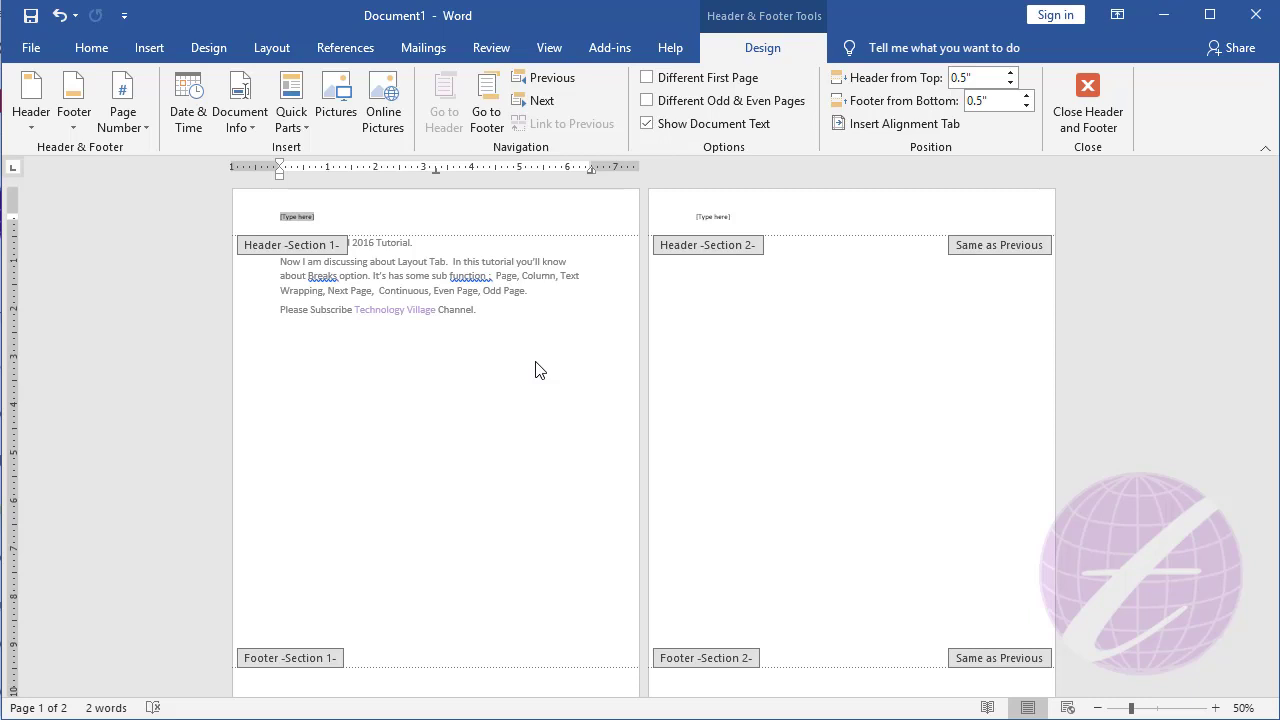
click(1088, 105)
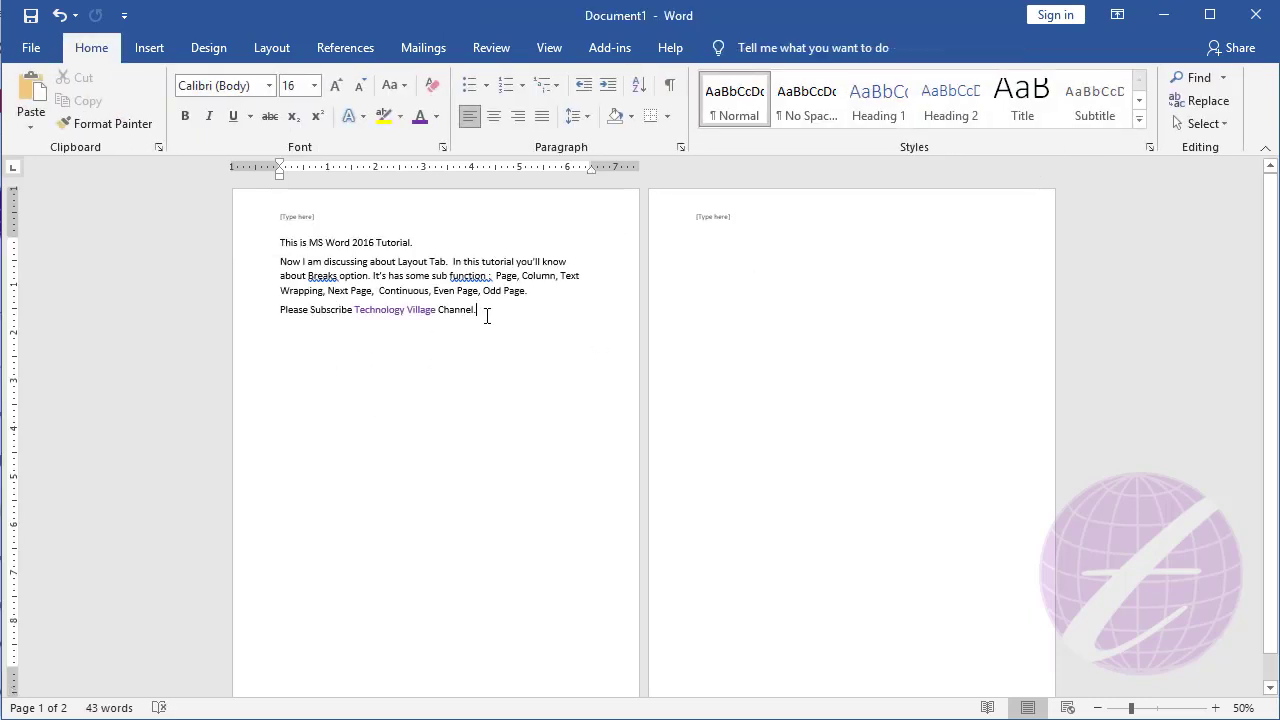
key(Delete)
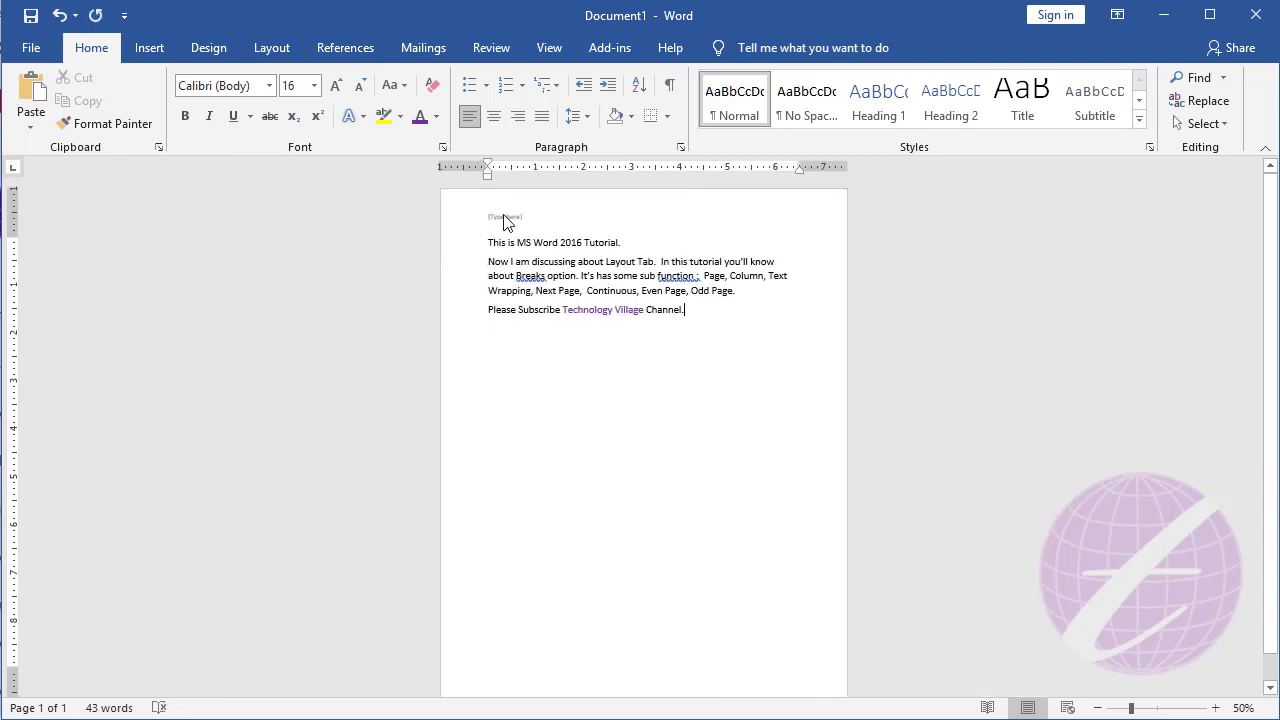
Delete the [Type here] placeholder from page 1's header
double_click(550, 228)
key(Delete)
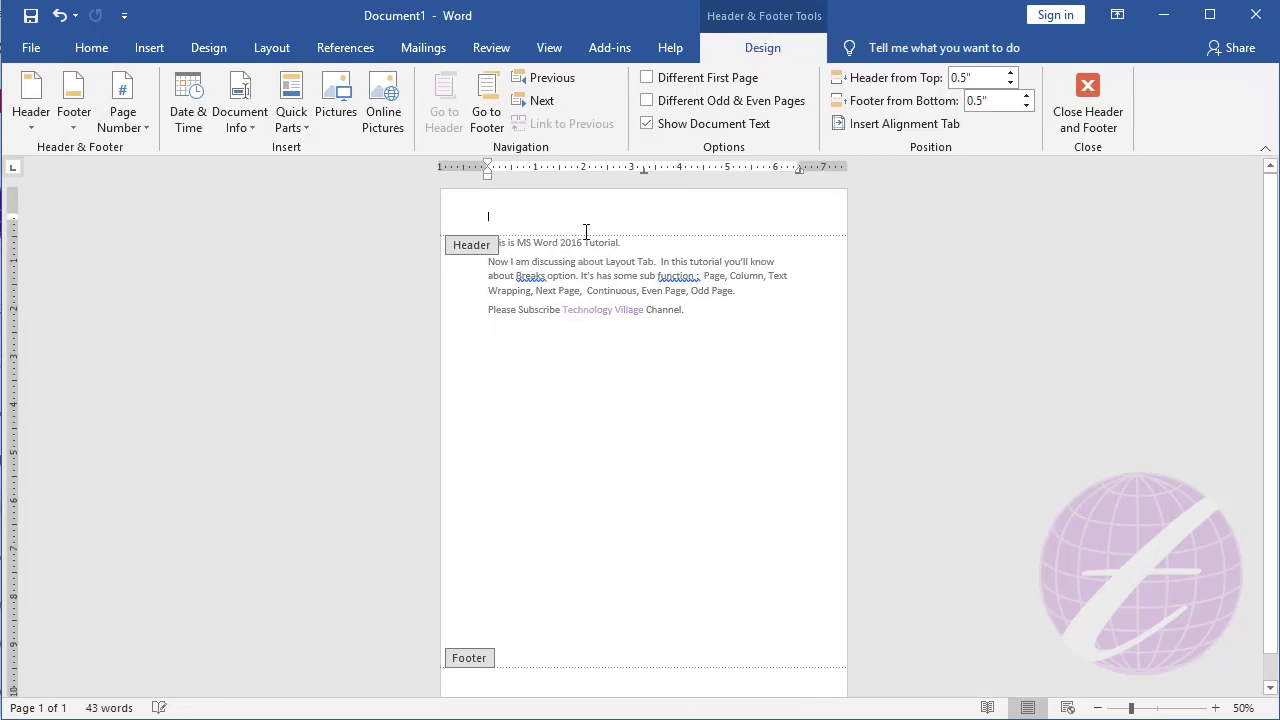
click(1085, 100)
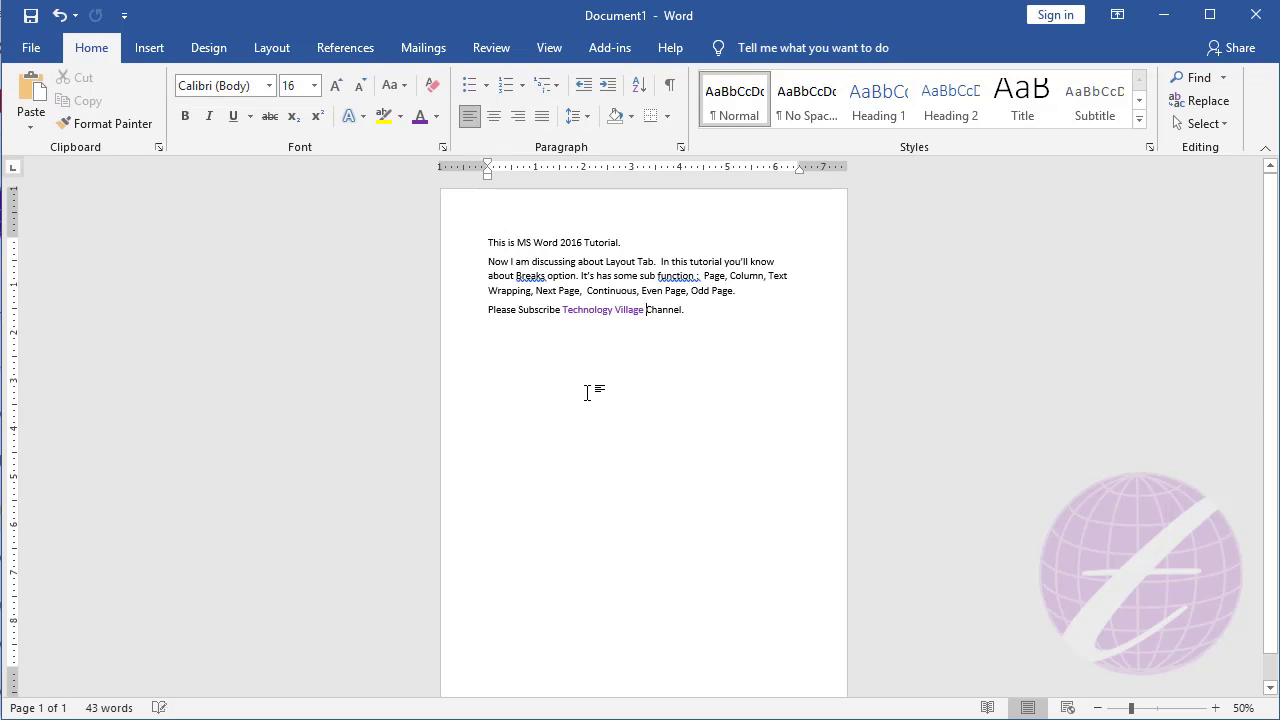
Insert a page break and turn the pages to Landscape orientation
click(270, 48)
click(275, 79)
click(292, 128)
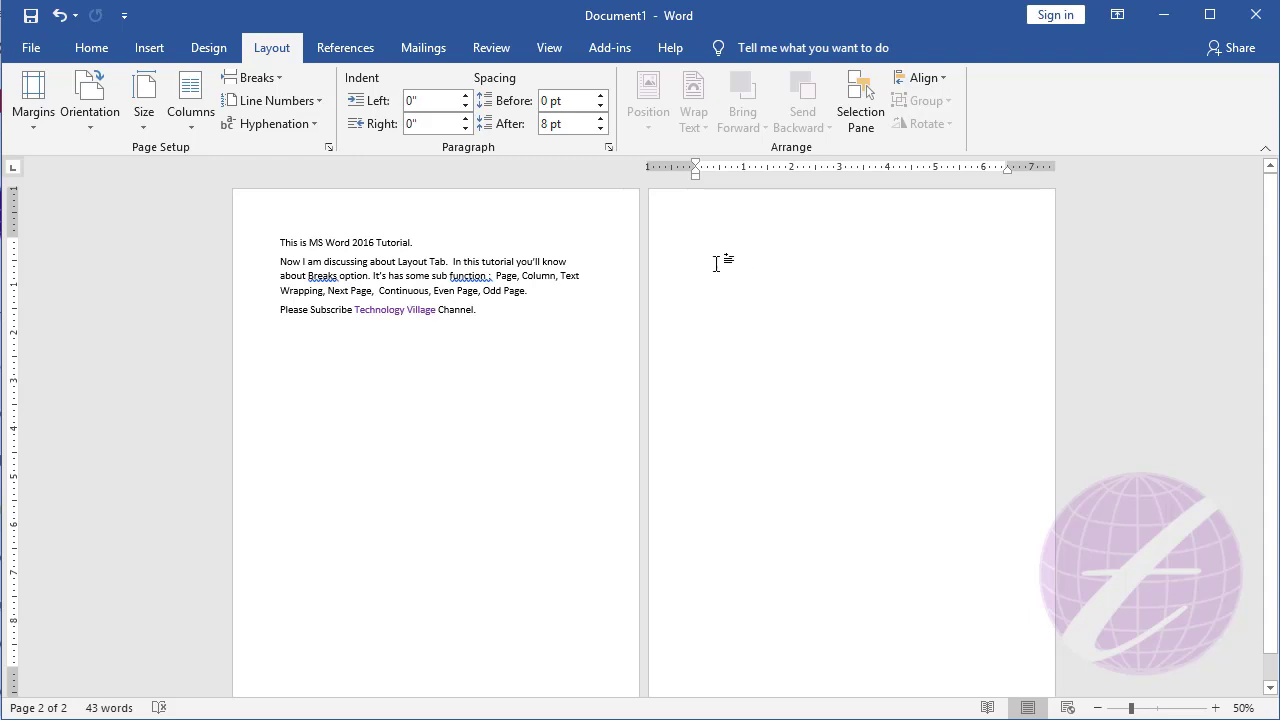
click(101, 123)
click(126, 203)
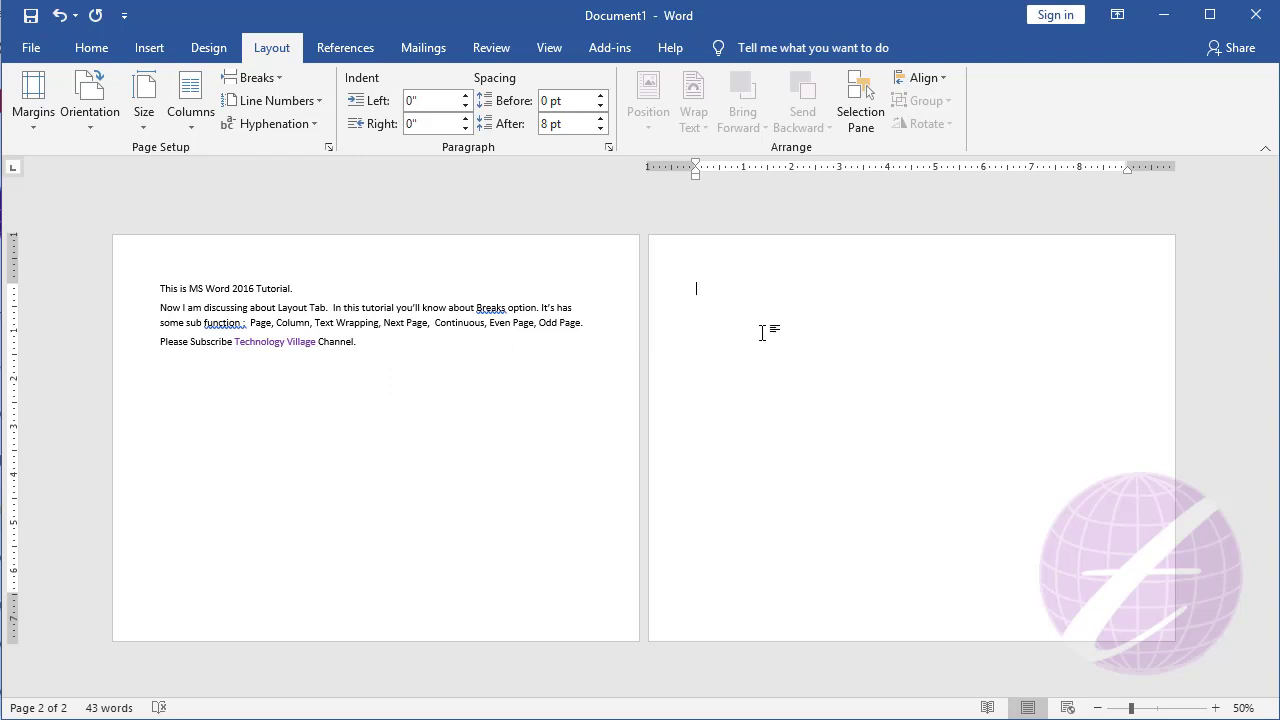
Undo the landscape change and page break, then add a Next Page section break
key(ctrl+z)
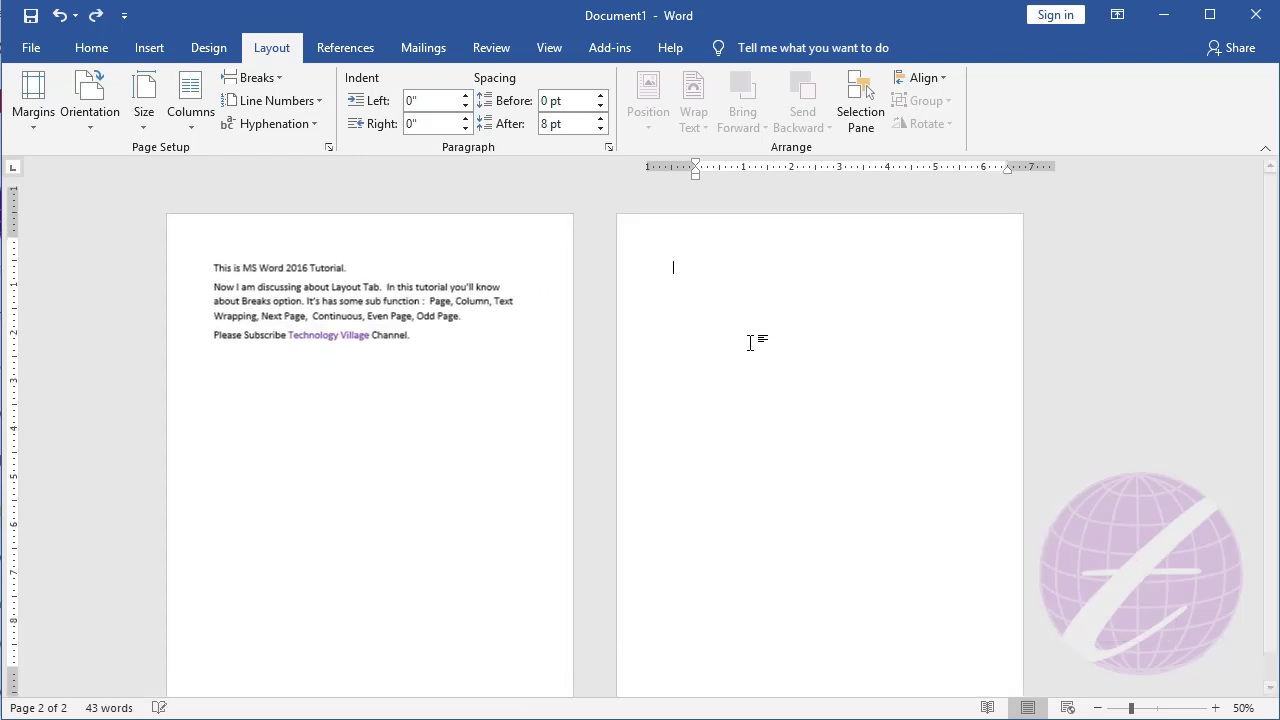
key(BackSpace)
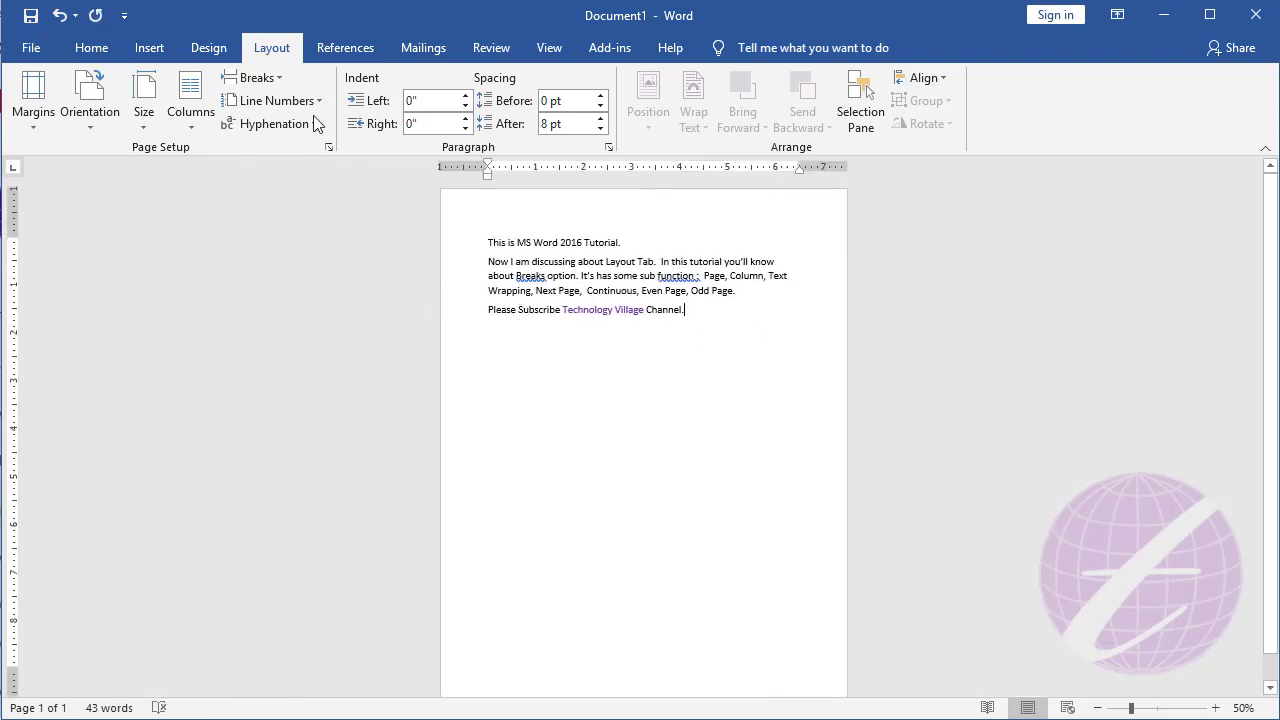
click(268, 80)
click(327, 340)
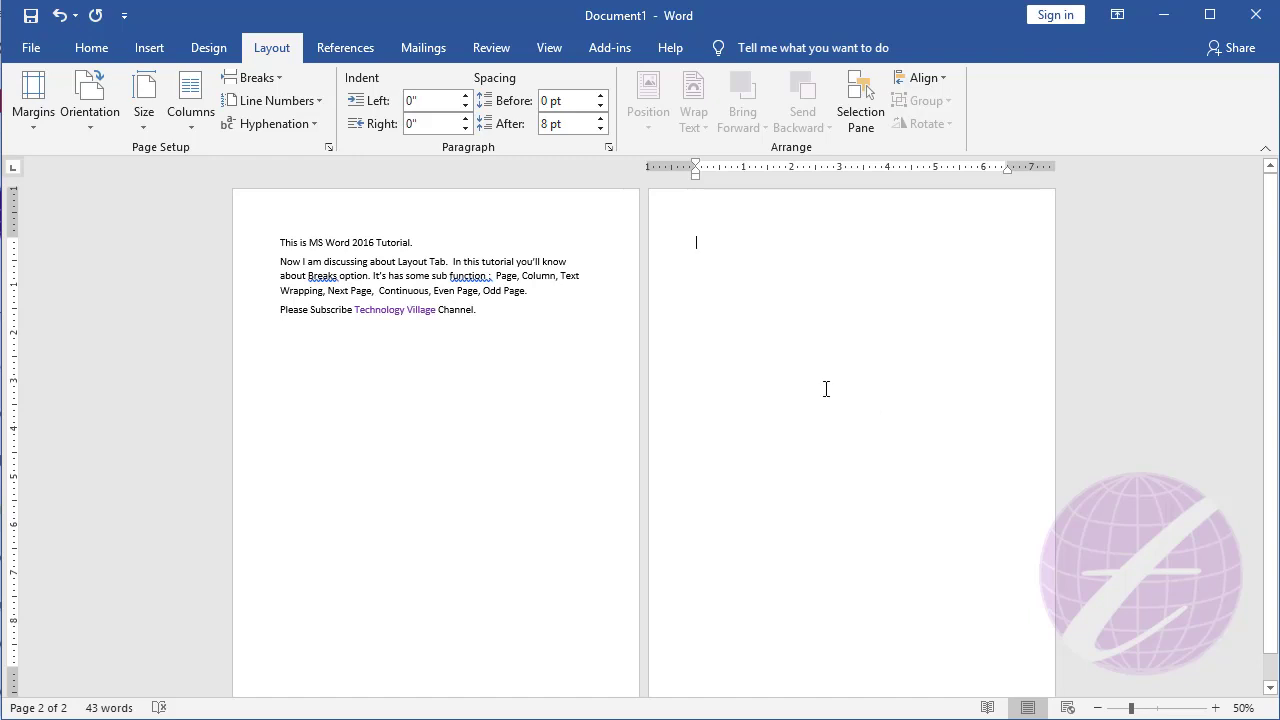
Turn the second page to landscape orientation and check pages 1 and 2
click(87, 118)
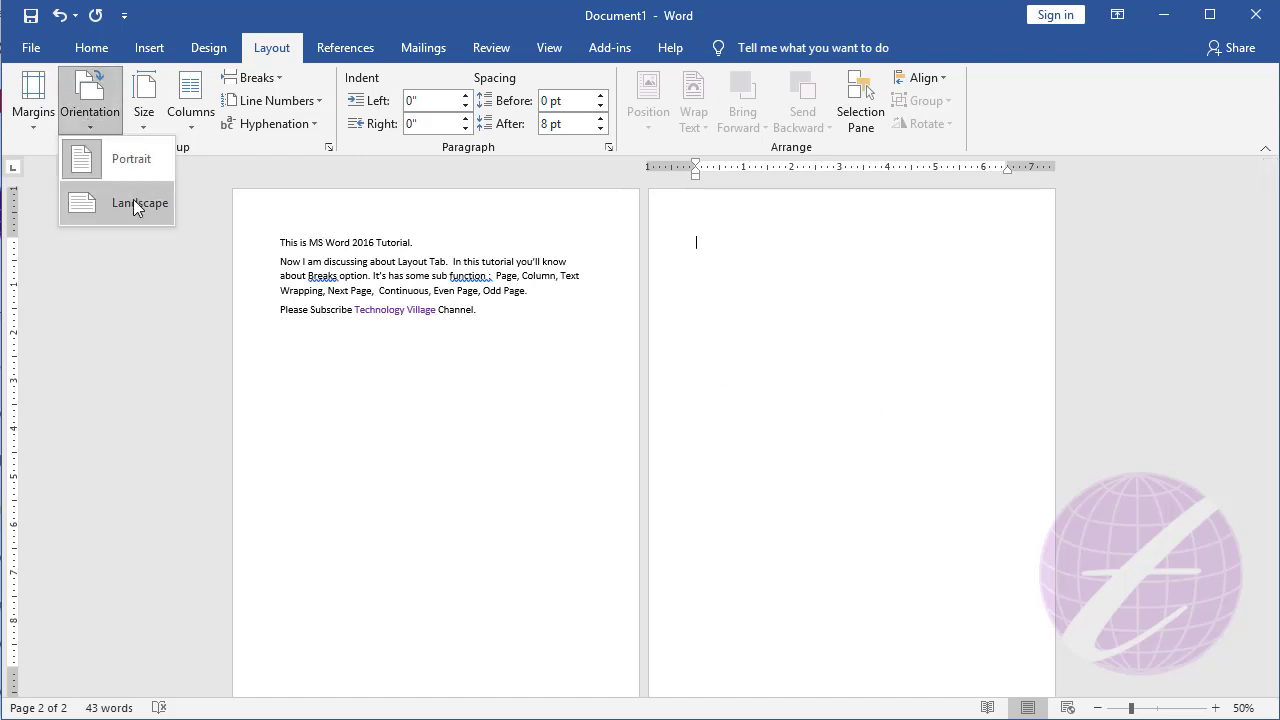
click(116, 205)
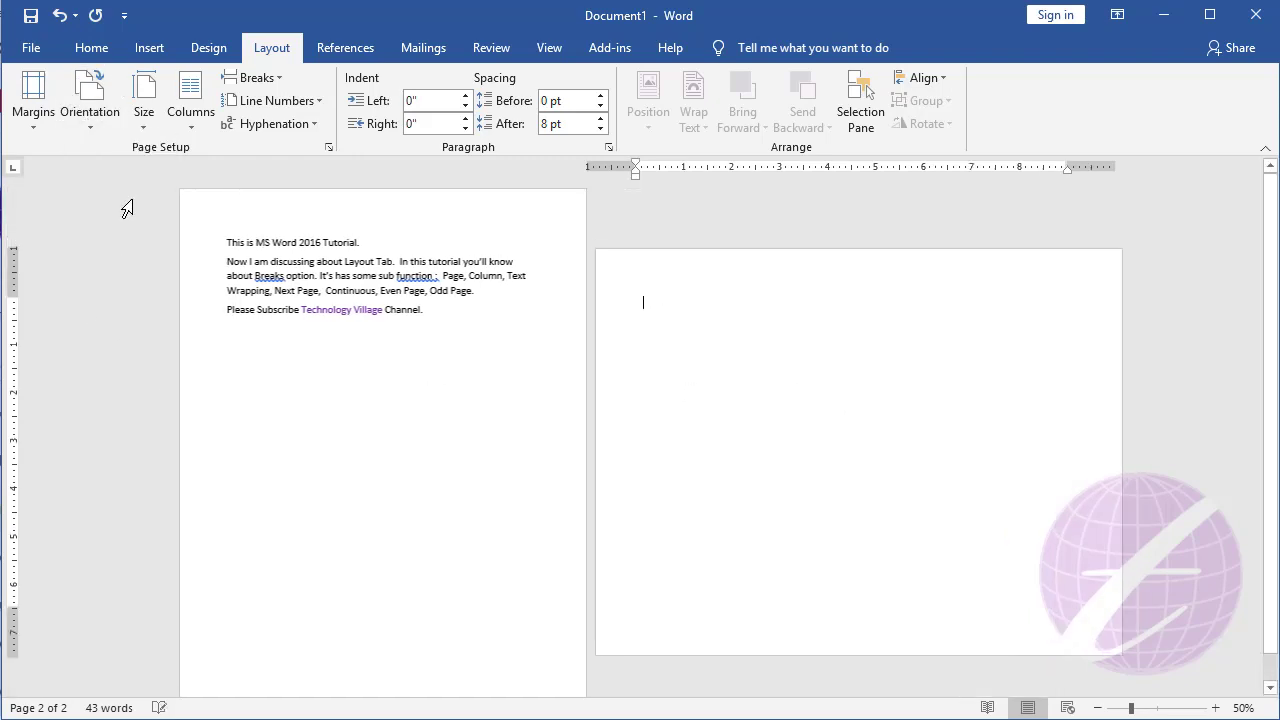
click(346, 317)
click(764, 384)
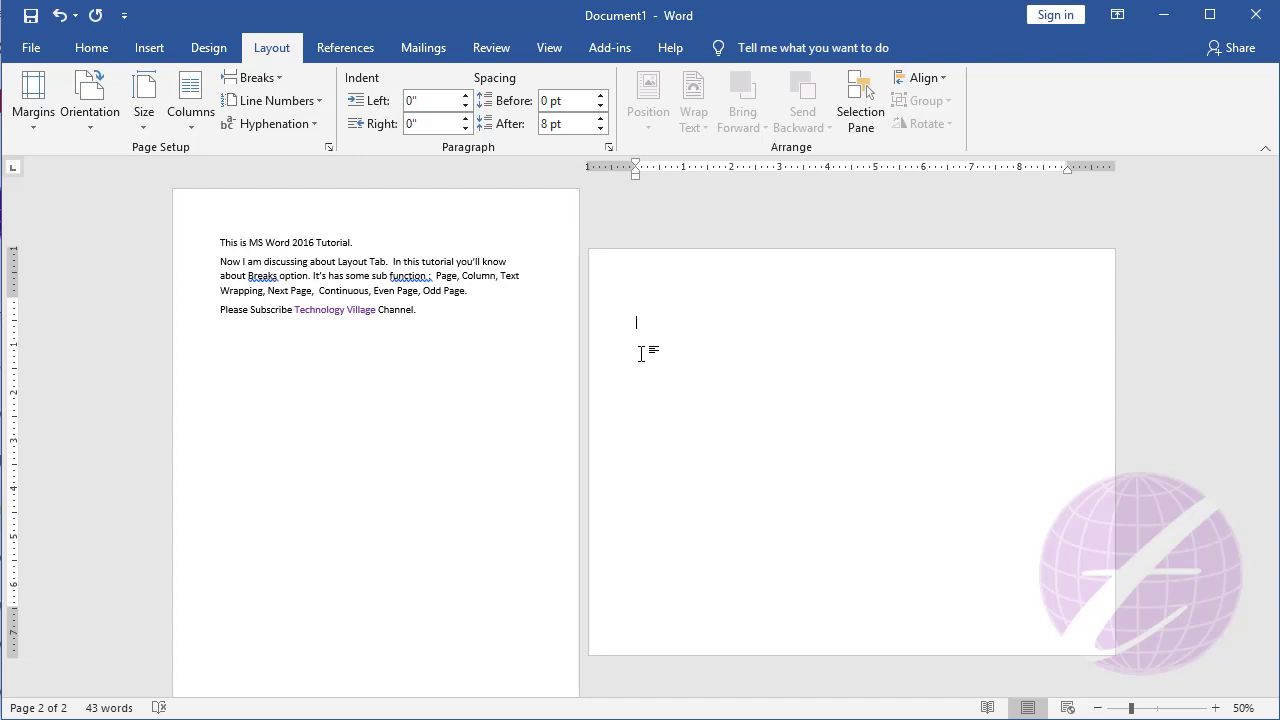
Delete the blank page after 'Channel.' and set the page back to portrait
click(426, 309)
key(Delete)
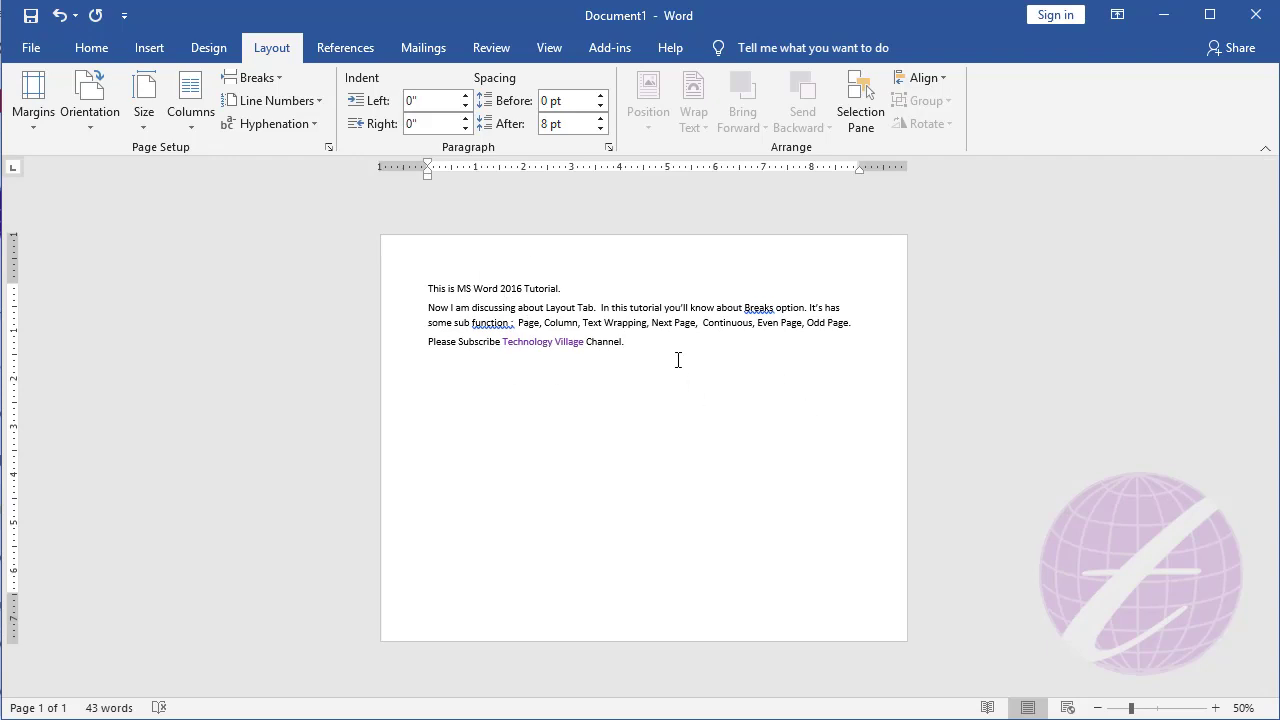
click(90, 100)
click(125, 164)
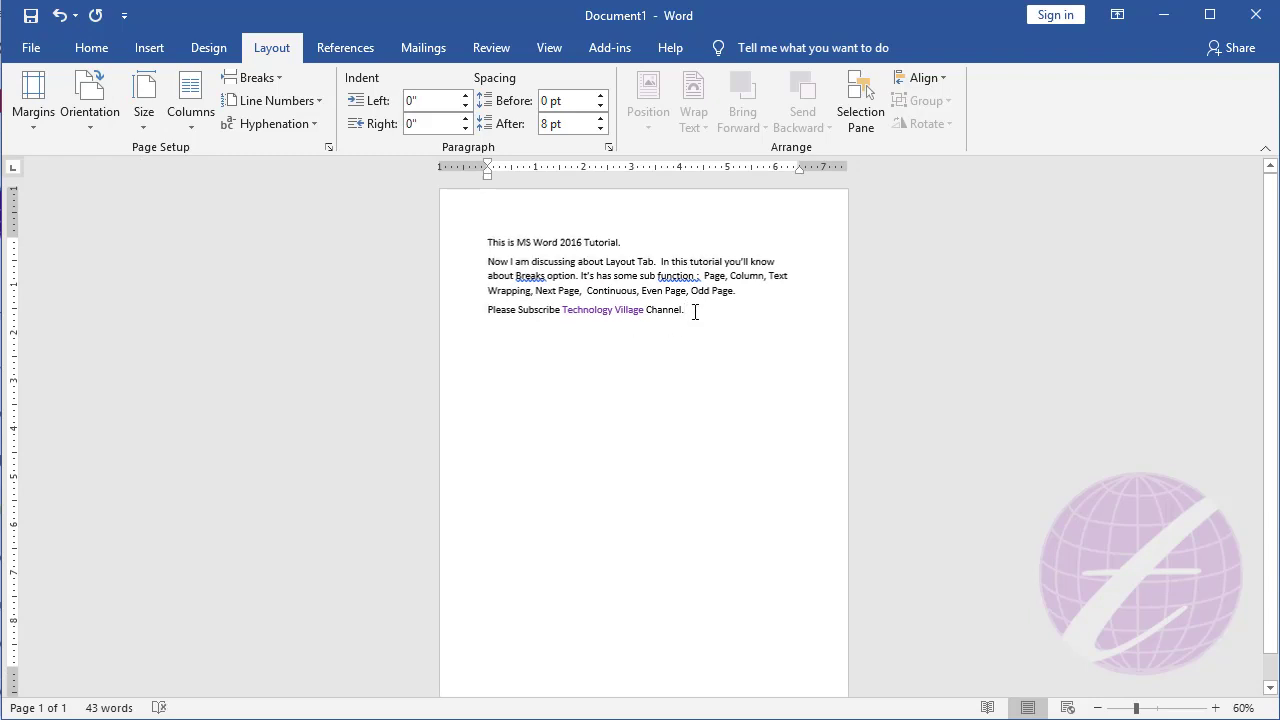
Zoom in and look over the Breaks list without inserting anything
scroll(694, 309, up, 7)
scroll(857, 370, up, 1)
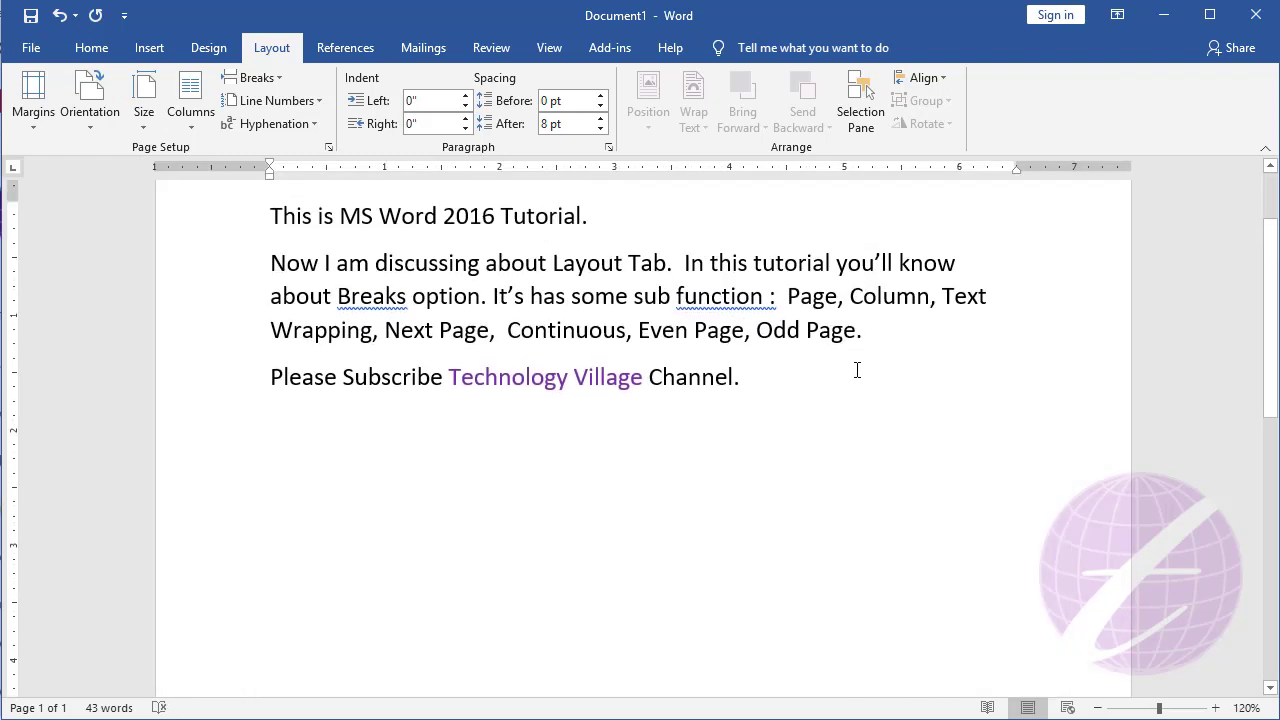
click(252, 77)
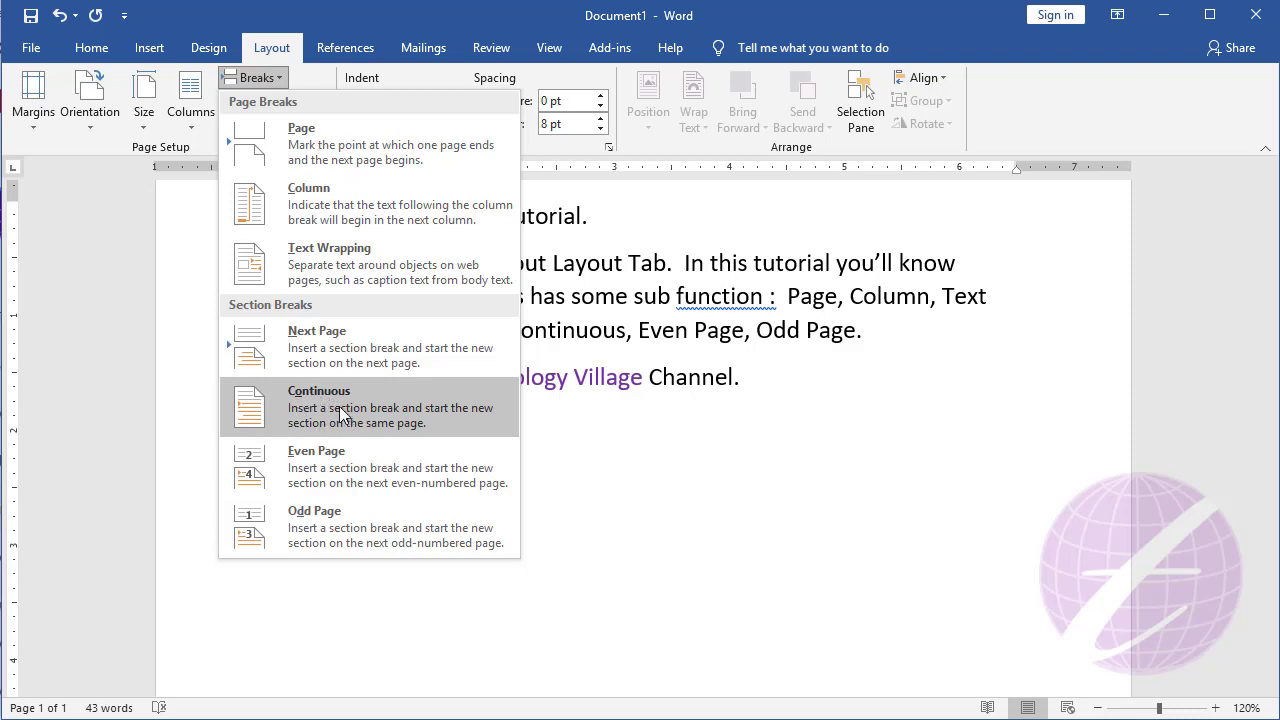
click(697, 340)
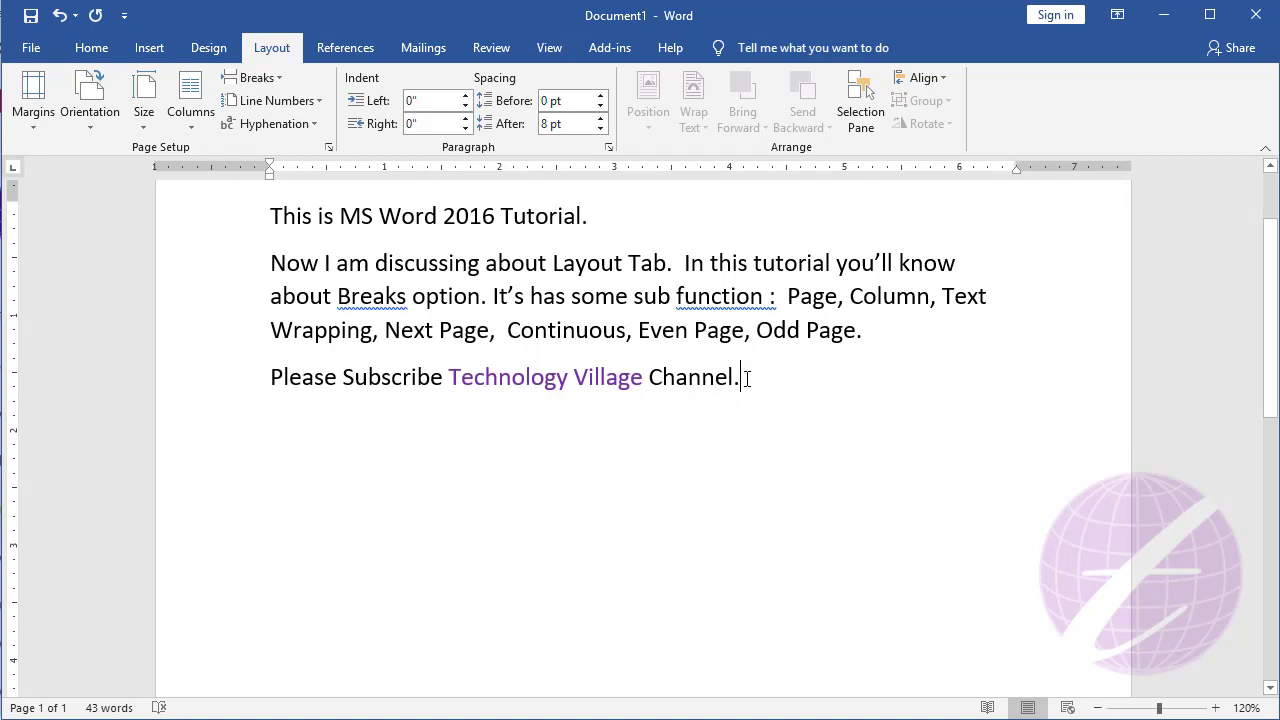
Insert a continuous section break, backspace it and the final period away, then reopen Breaks
click(257, 78)
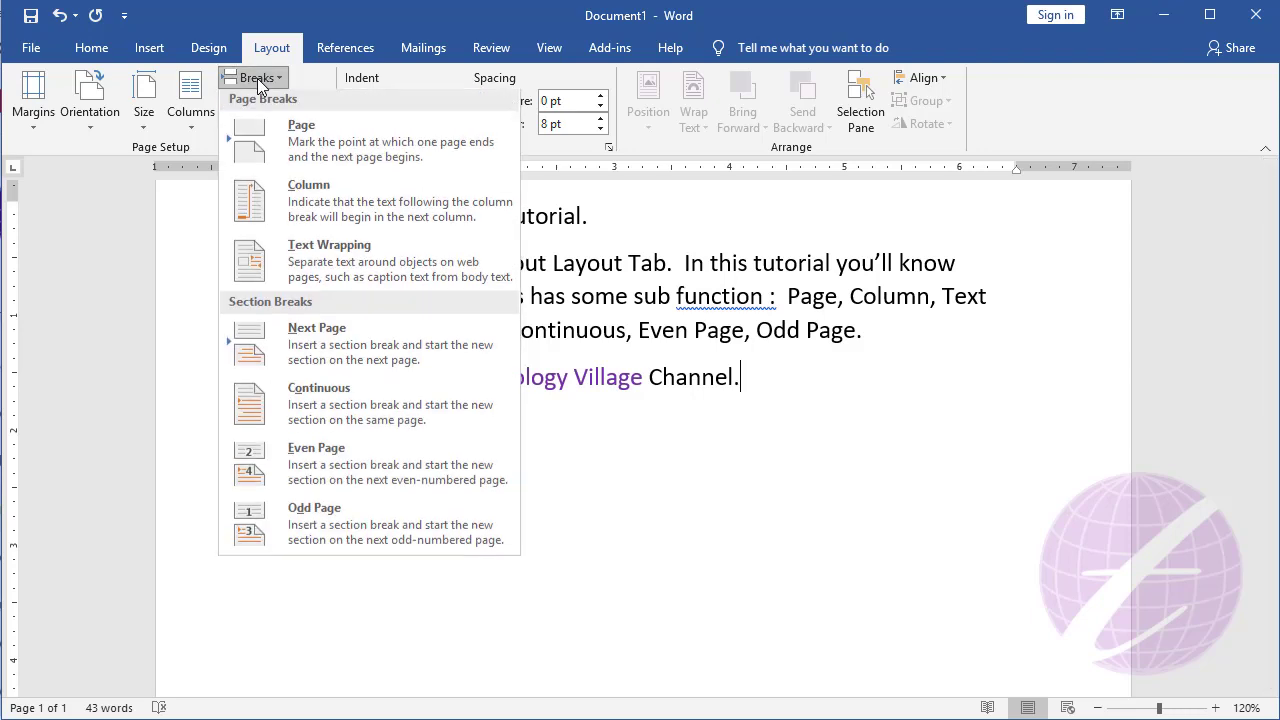
click(332, 401)
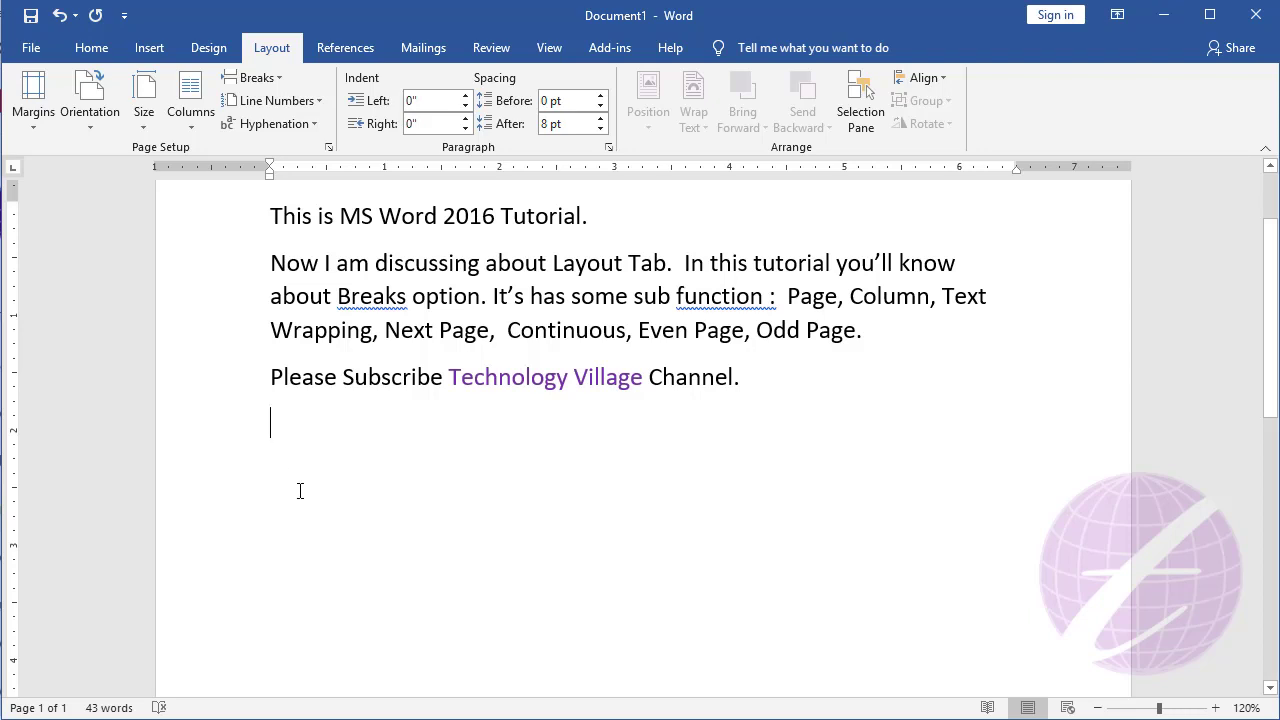
key(BackSpace)
key(BackSpace)
click(255, 77)
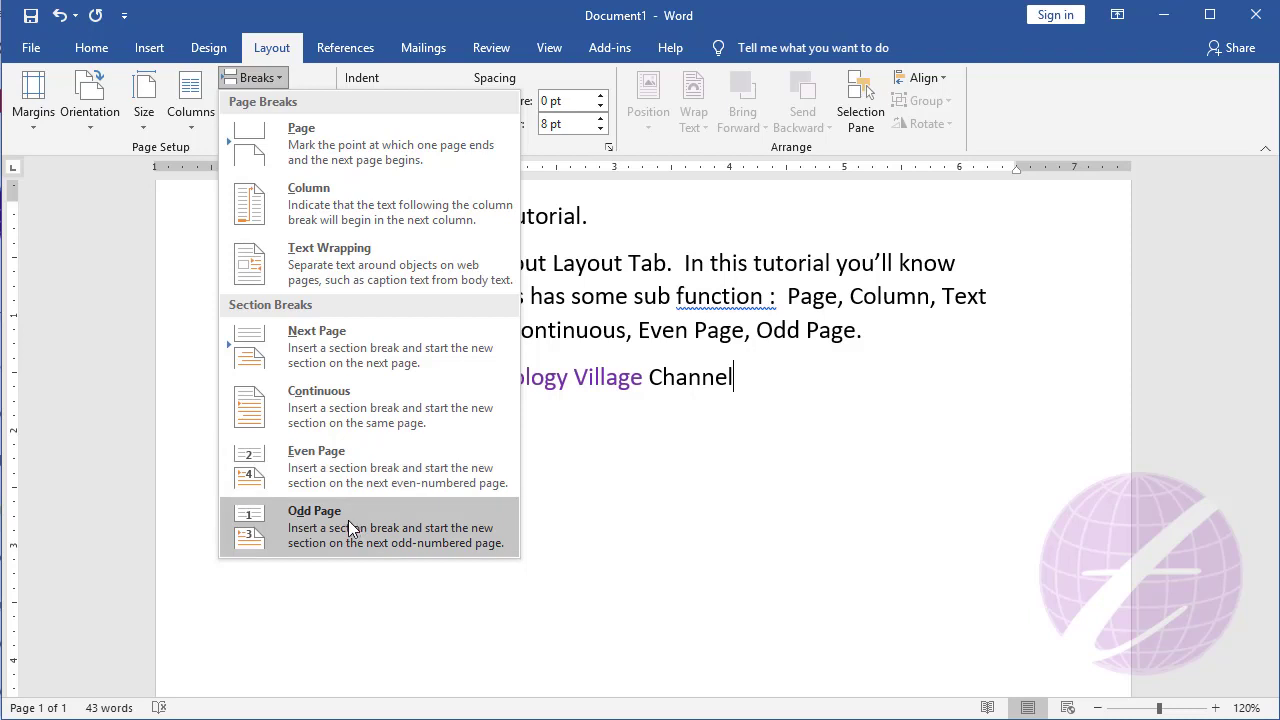
Insert an Even Page section break after the tutorial text, creating a blank page 2
click(870, 440)
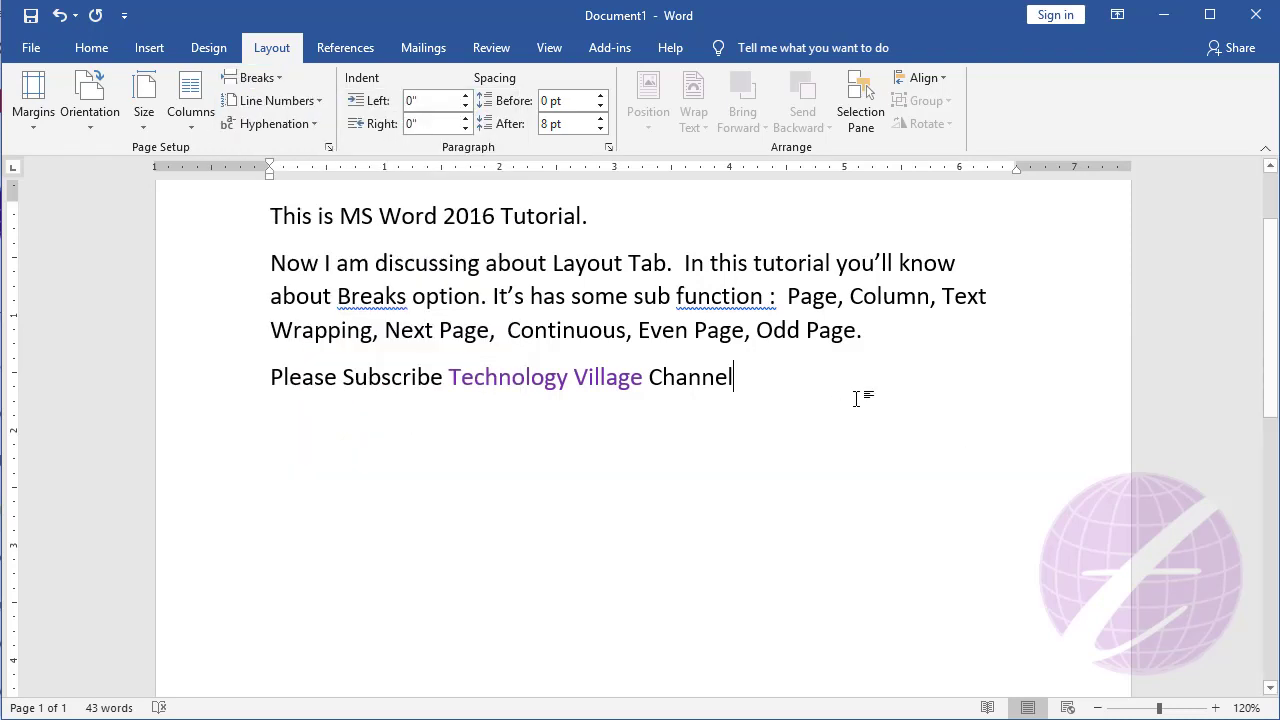
ctrl+scroll(856, 398, down, 6)
ctrl+scroll(857, 400, down, 2)
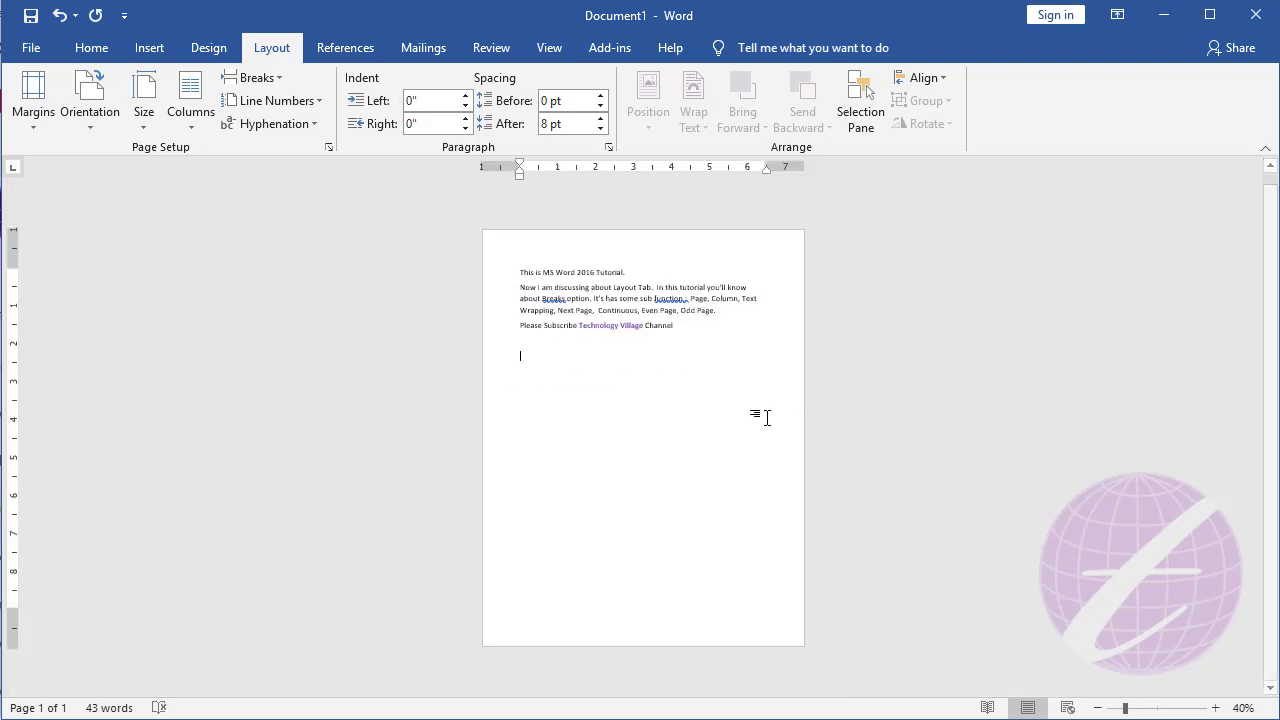
ctrl+scroll(767, 417, up, 1)
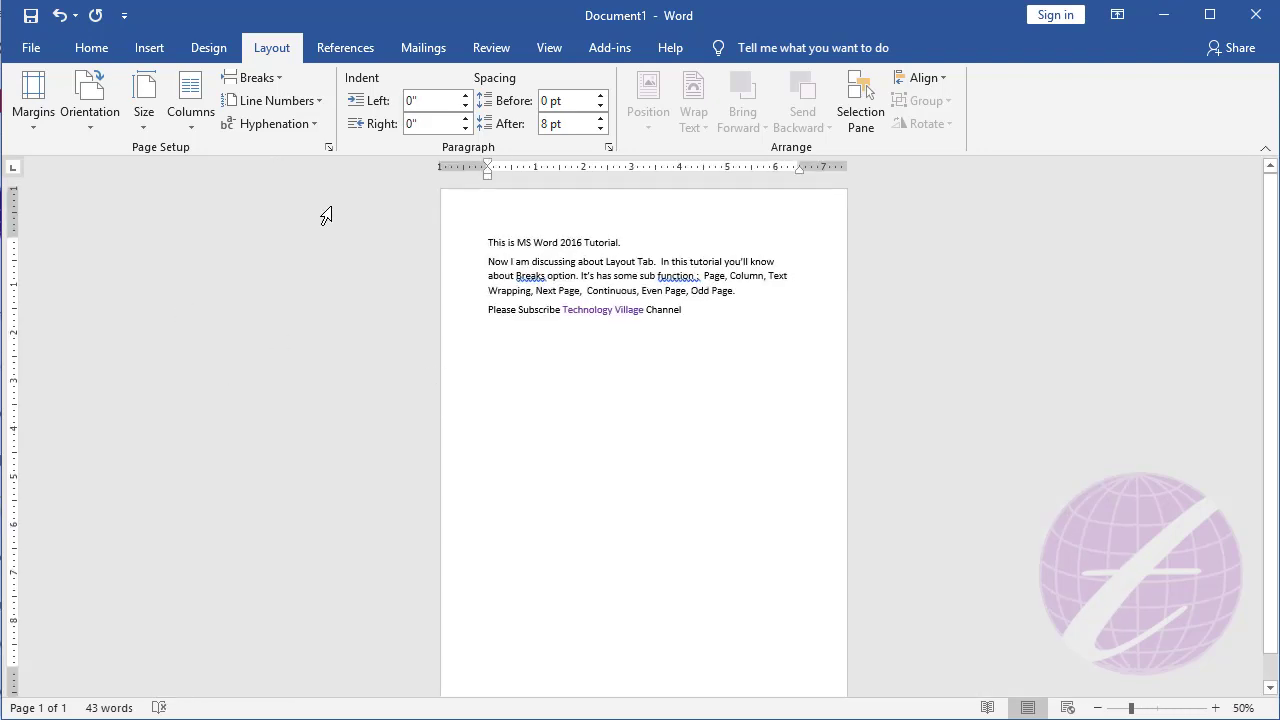
click(255, 77)
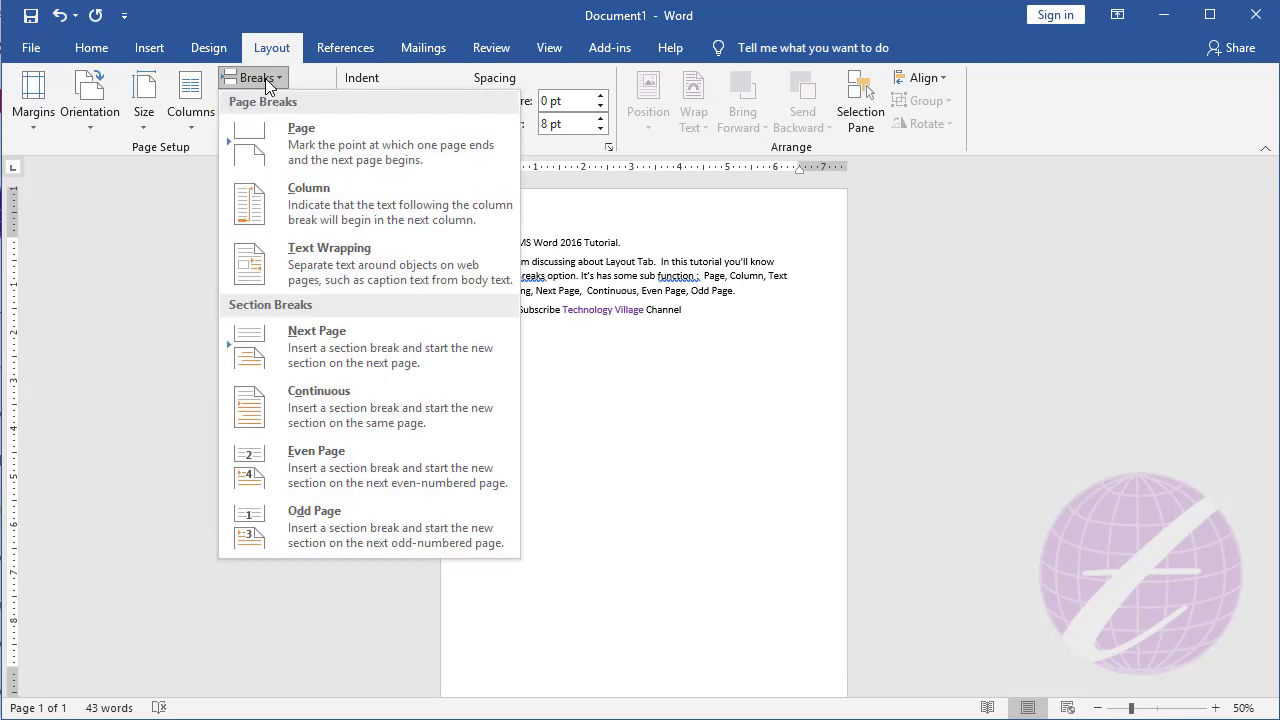
click(351, 459)
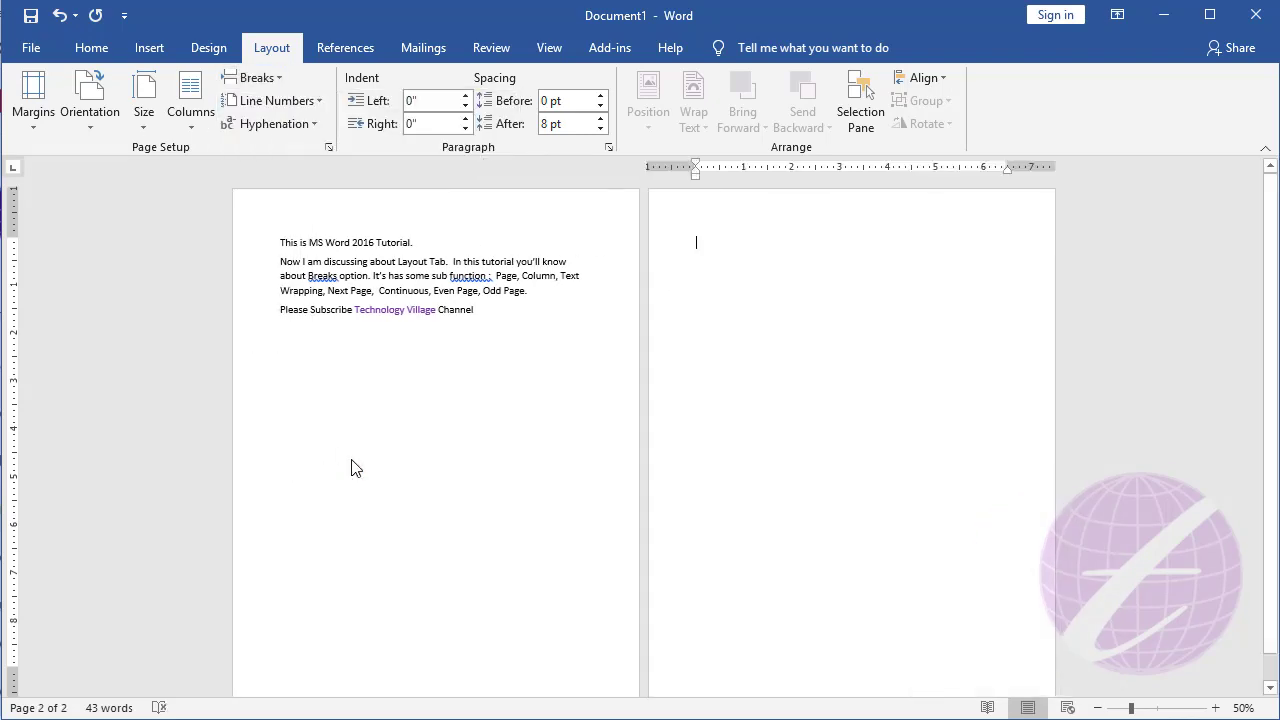
click(325, 291)
click(743, 282)
click(410, 282)
click(672, 290)
Insert two more Even Page section breaks so the document reaches six pages
click(255, 77)
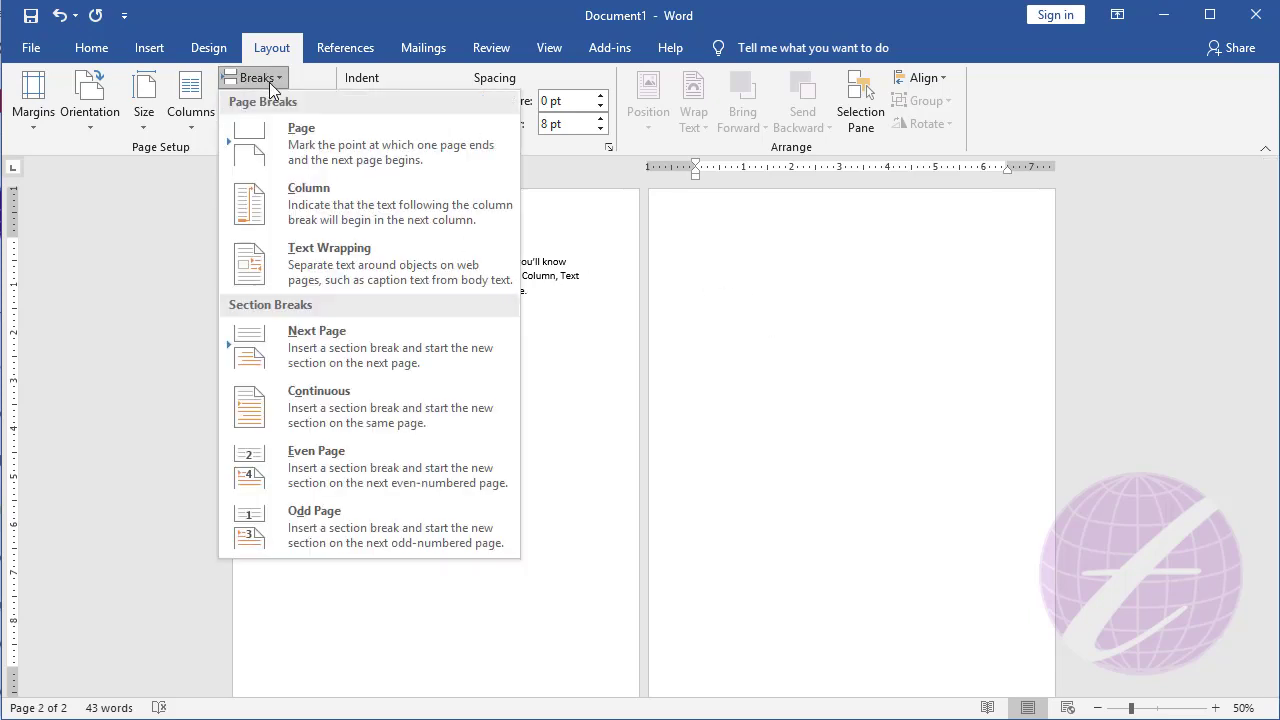
click(326, 464)
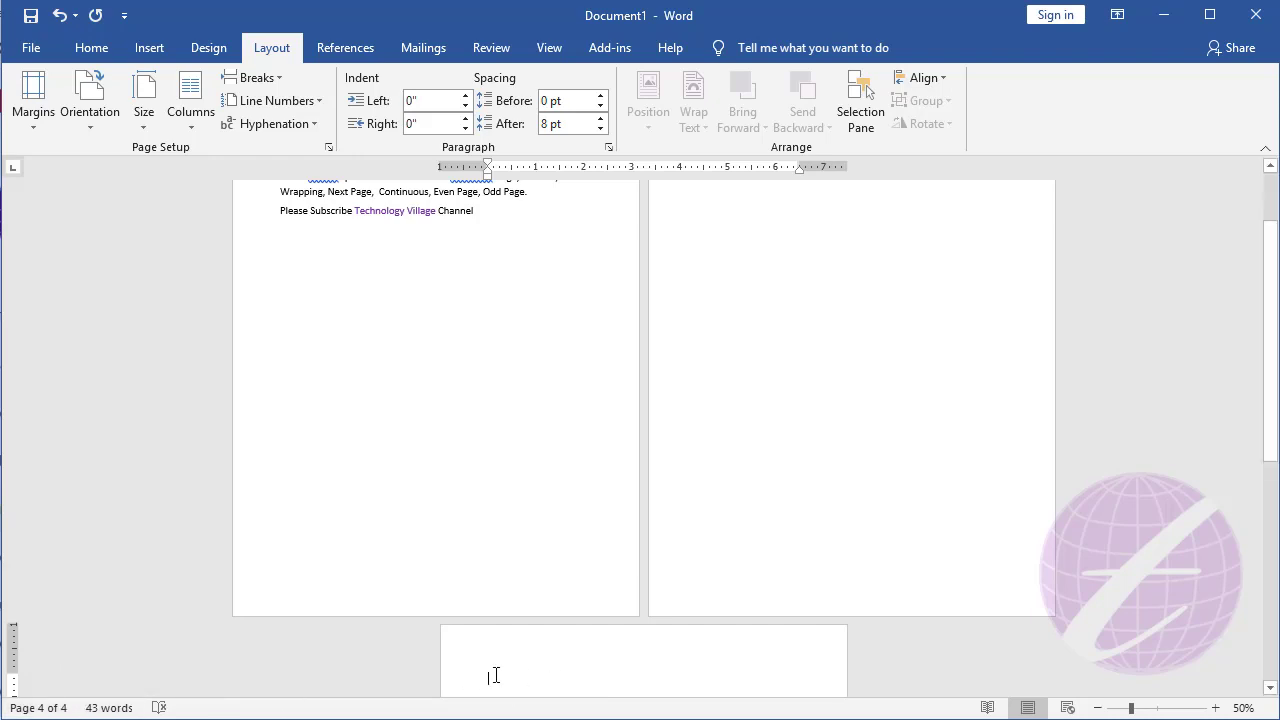
ctrl+scroll(496, 675, down, 1)
ctrl+scroll(494, 674, down, 1)
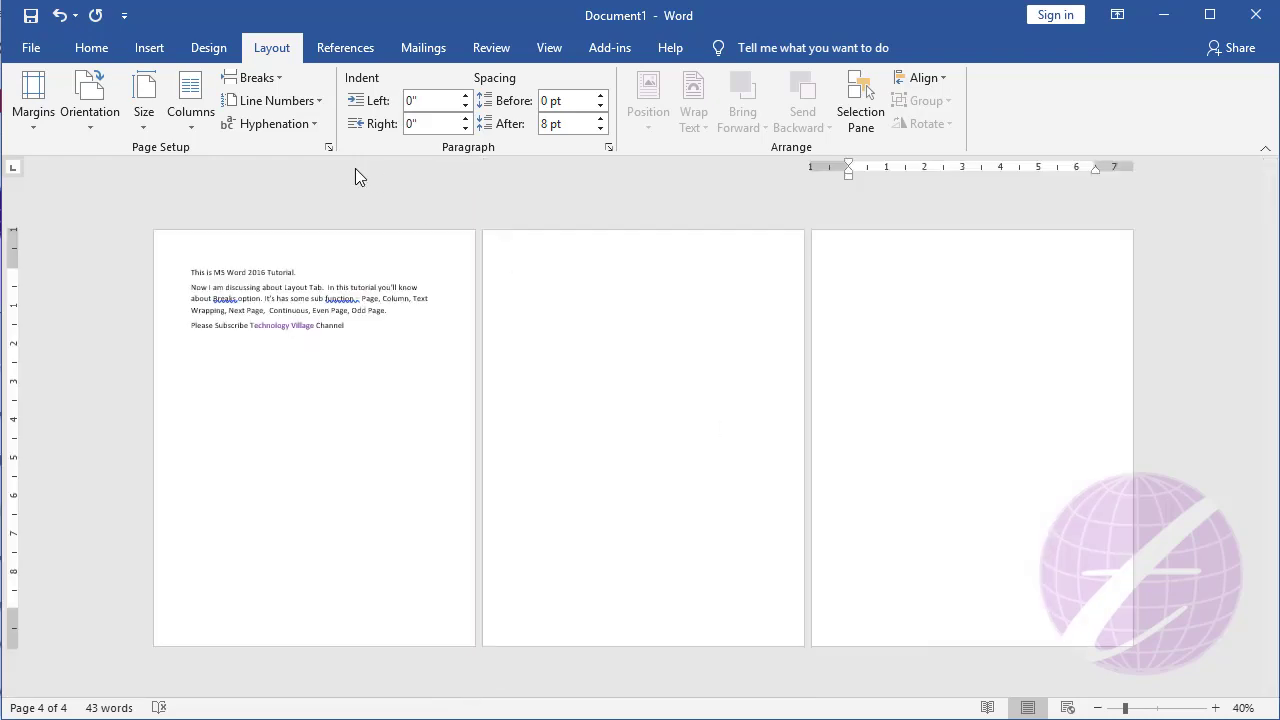
click(278, 80)
click(329, 461)
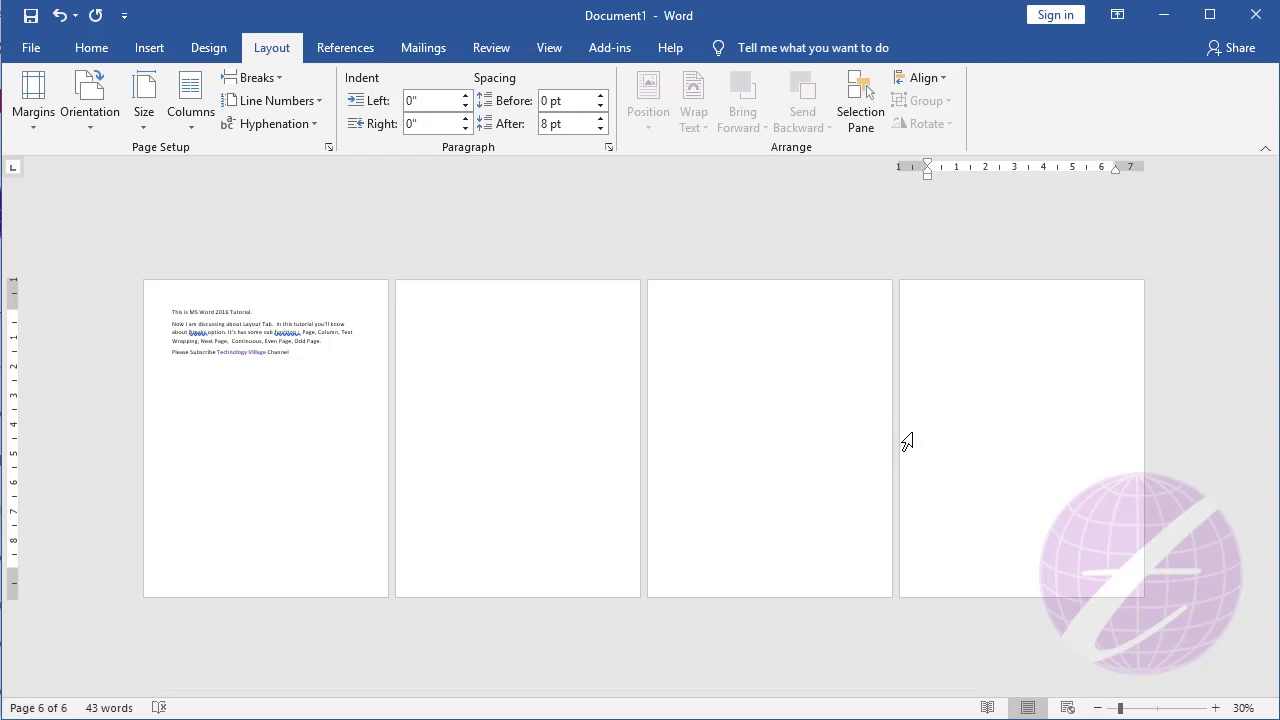
click(253, 78)
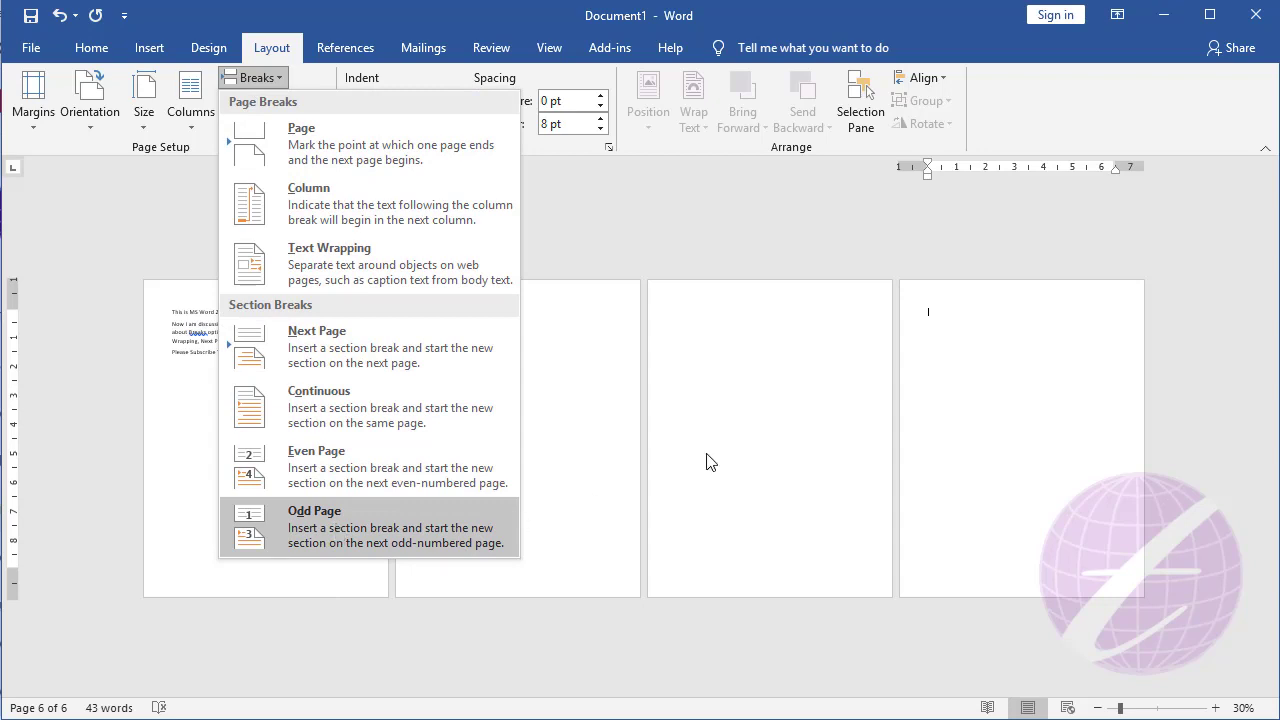
click(714, 405)
scroll(257, 380, up, 1)
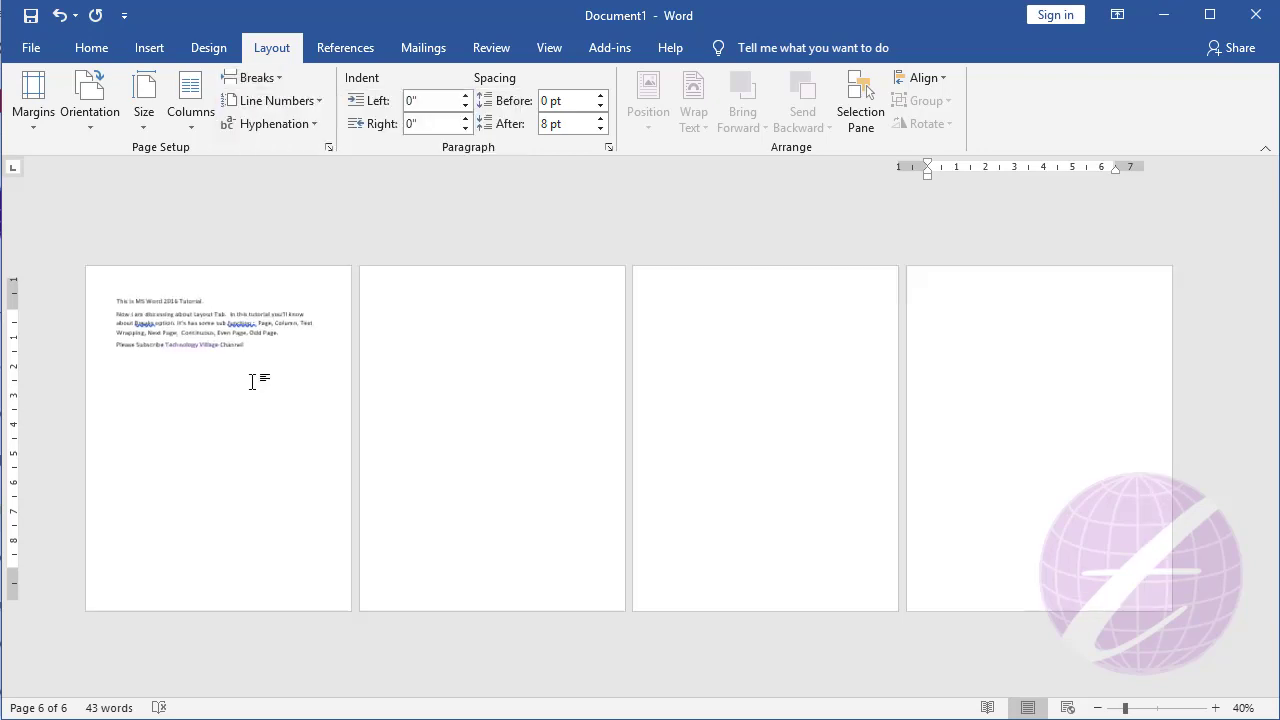
scroll(254, 380, up, 8)
scroll(440, 428, up, 2)
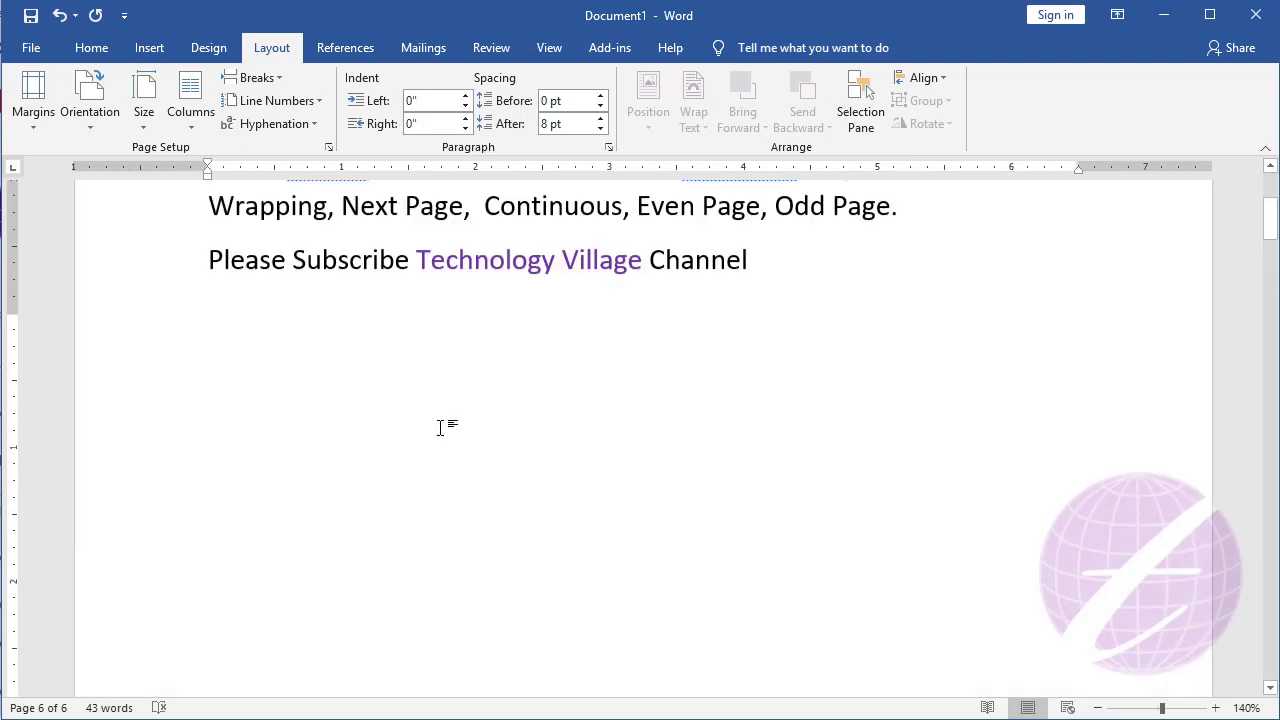
scroll(443, 428, up, 2)
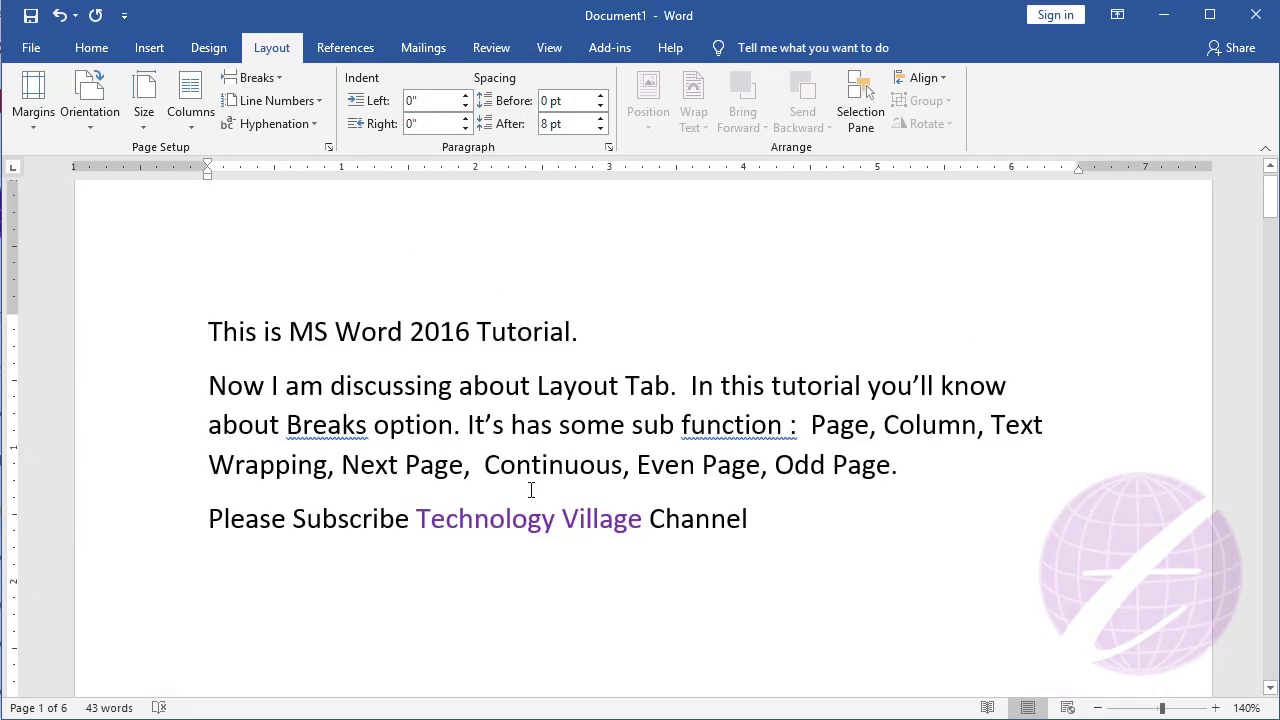